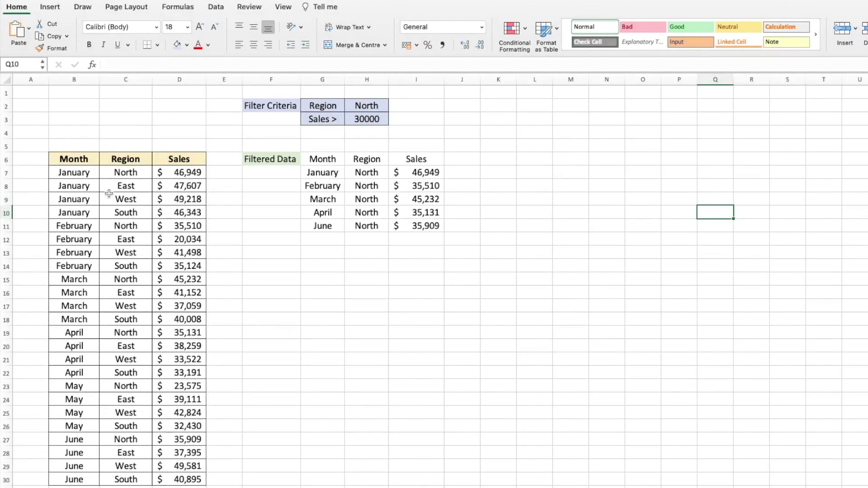
Highlight the whole sales table B6:D30 to show it, then deselect it
{"action": "left_click", "coordinate": [70, 160]}
{"action": "left_click_drag", "start_coordinate": [70, 160], "coordinate": [190, 479]}
{"action": "left_click", "coordinate": [435, 440]}
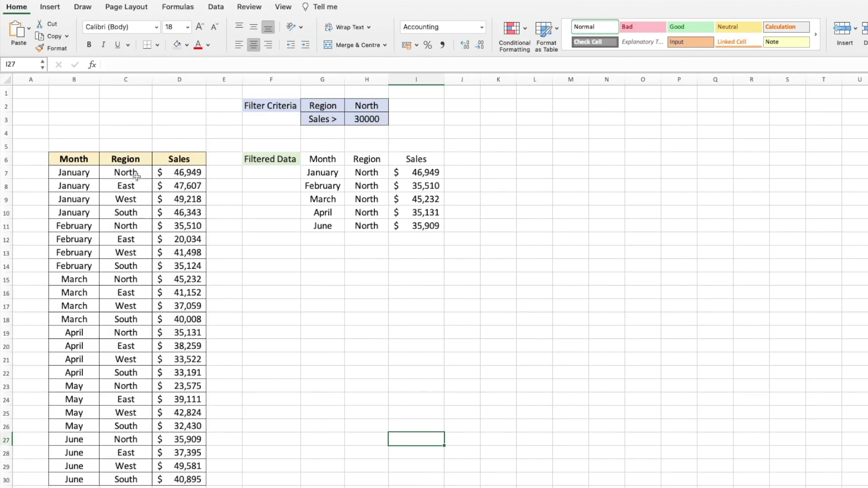
Set the criteria: Region H2 to East and Sales > H3 to 40000
{"action": "left_click", "coordinate": [366, 104]}
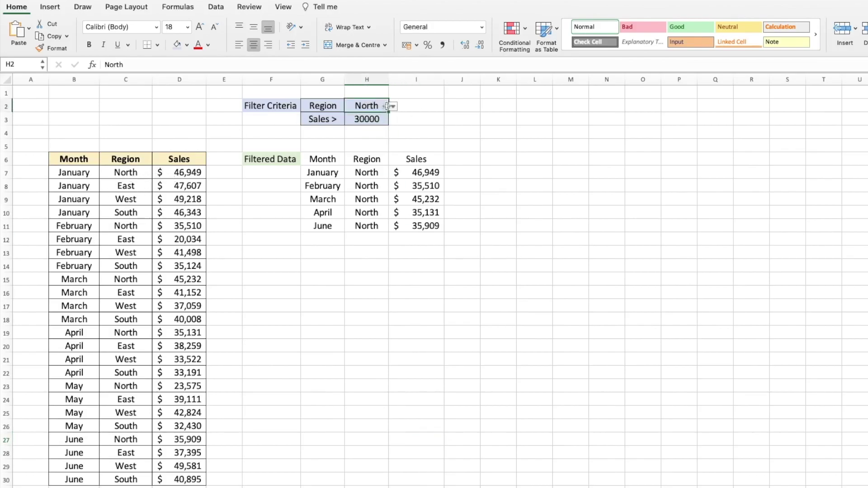
{"action": "left_click", "coordinate": [393, 107]}
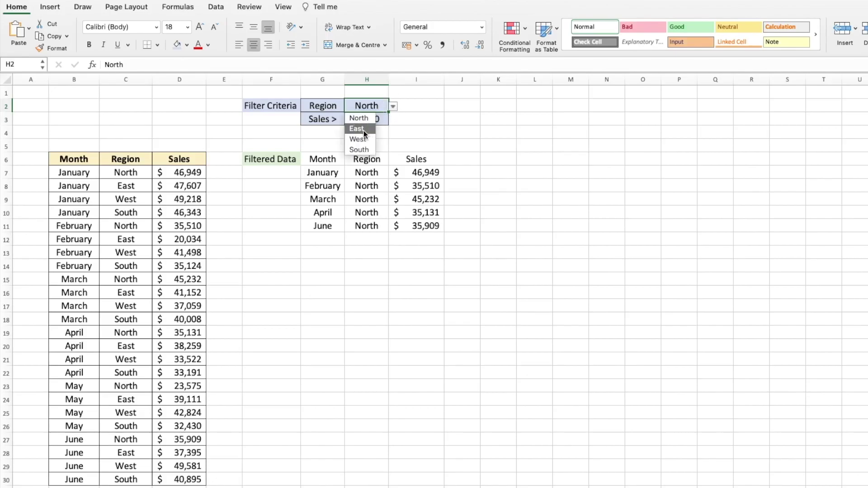
{"action": "left_click", "coordinate": [356, 129]}
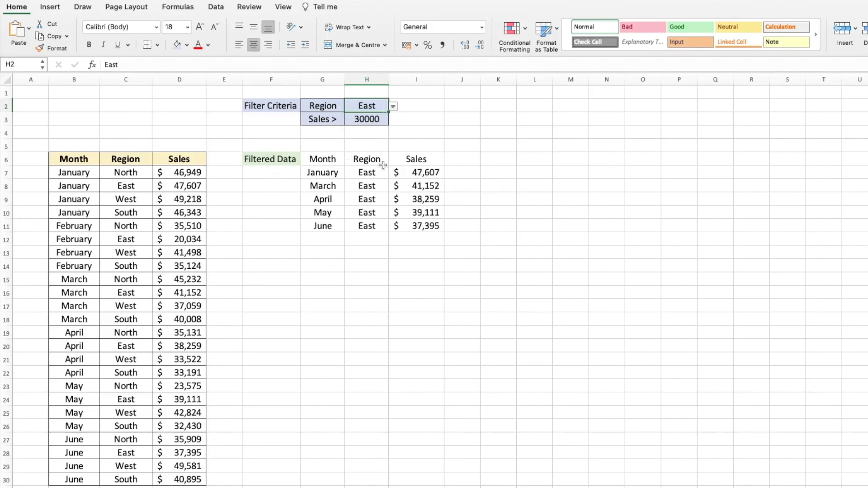
{"action": "left_click", "coordinate": [370, 118]}
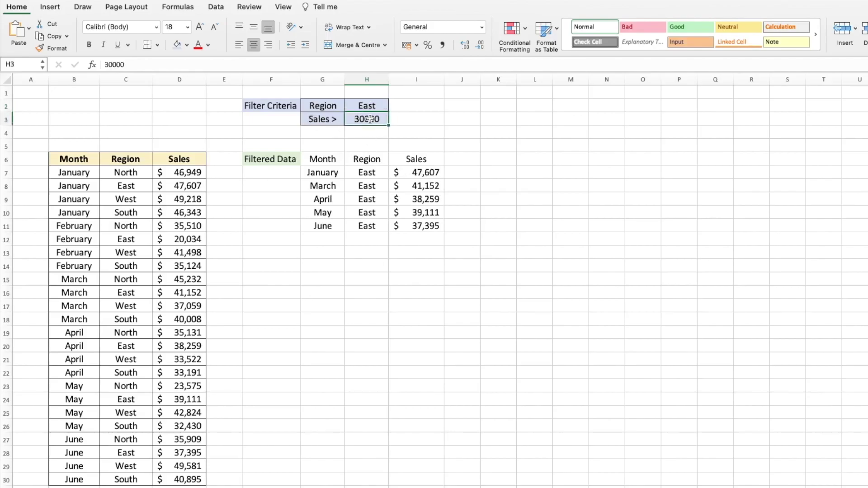
{"action": "type", "text": "40000"}
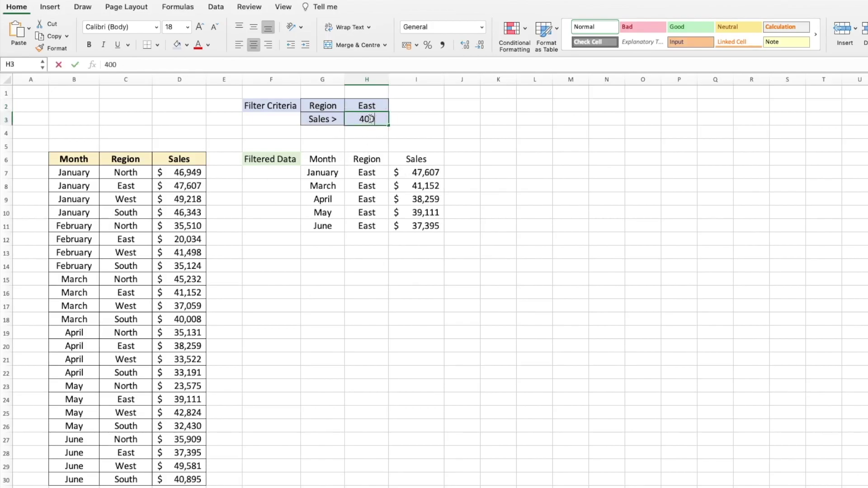
{"action": "key", "text": "Return"}
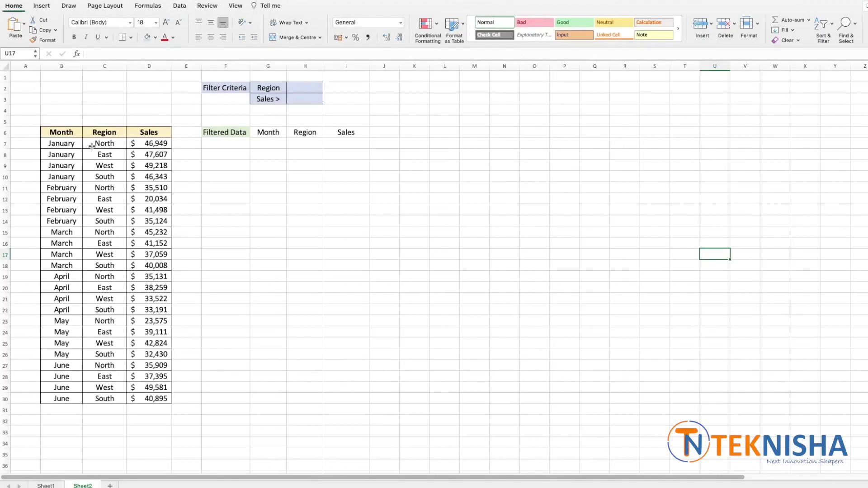
Turn on header filters for the sales table headings B6:D6
{"action": "left_click_drag", "start_coordinate": [94, 145], "coordinate": [98, 180]}
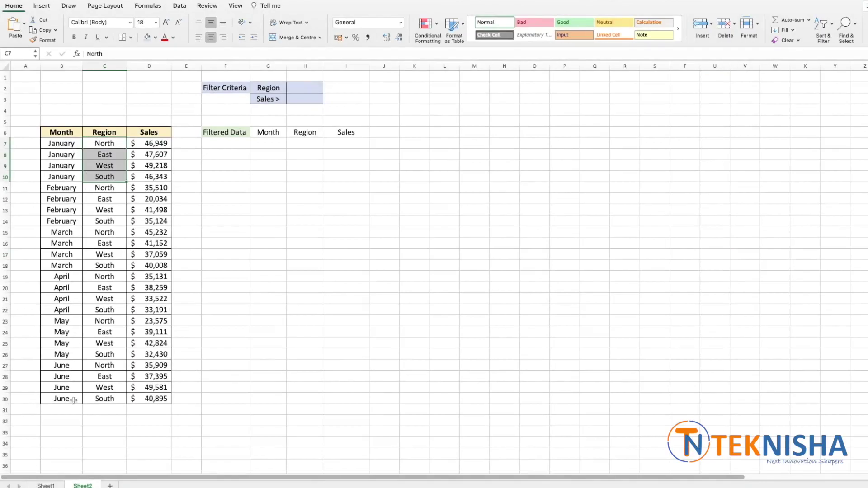
{"action": "left_click", "coordinate": [405, 166]}
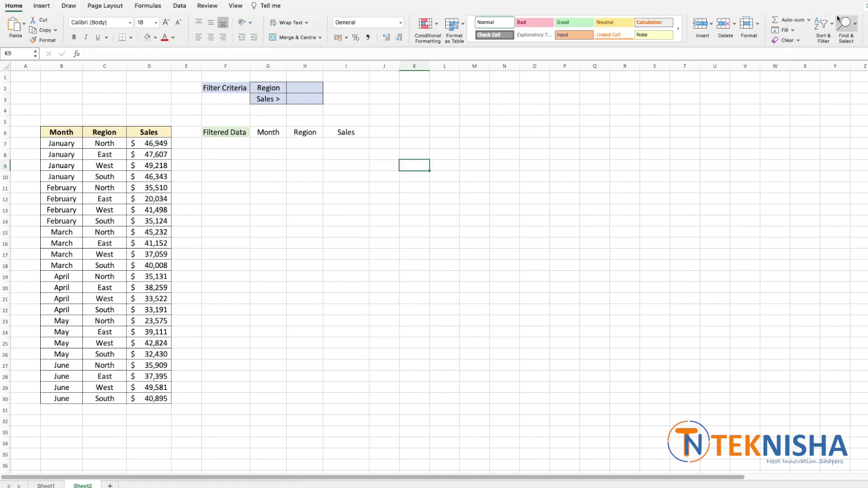
{"action": "left_click_drag", "start_coordinate": [73, 134], "coordinate": [136, 134]}
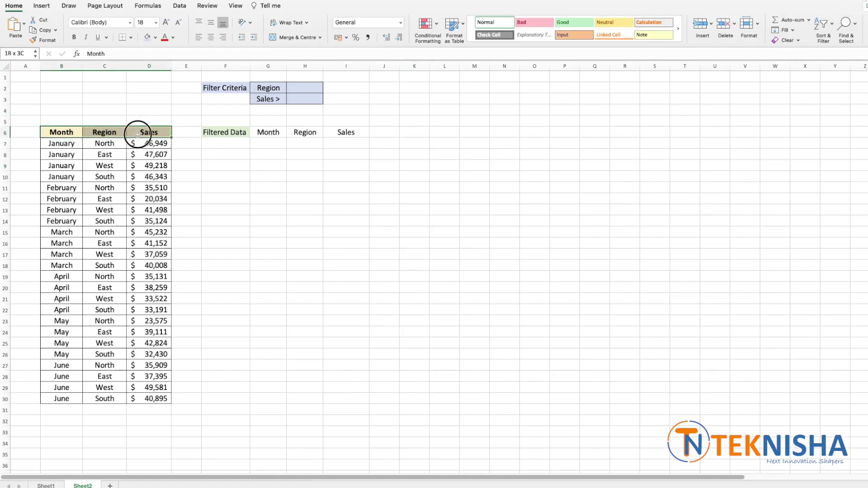
{"action": "left_click", "coordinate": [830, 28]}
{"action": "left_click", "coordinate": [831, 80]}
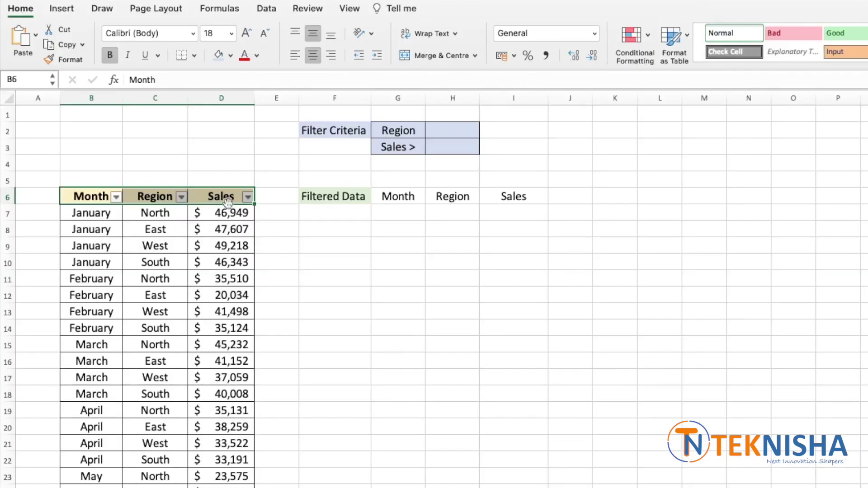
Filter the Region column to show only North rows
{"action": "left_click", "coordinate": [177, 213]}
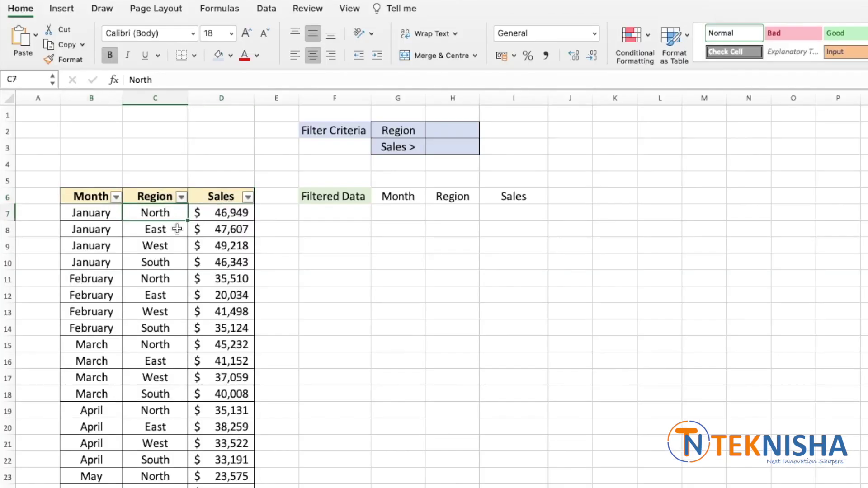
{"action": "left_click", "coordinate": [182, 199]}
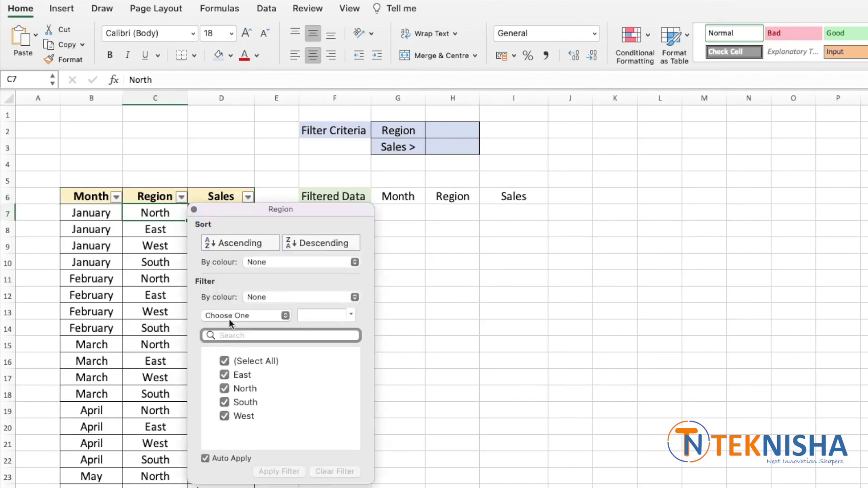
{"action": "left_click", "coordinate": [224, 361]}
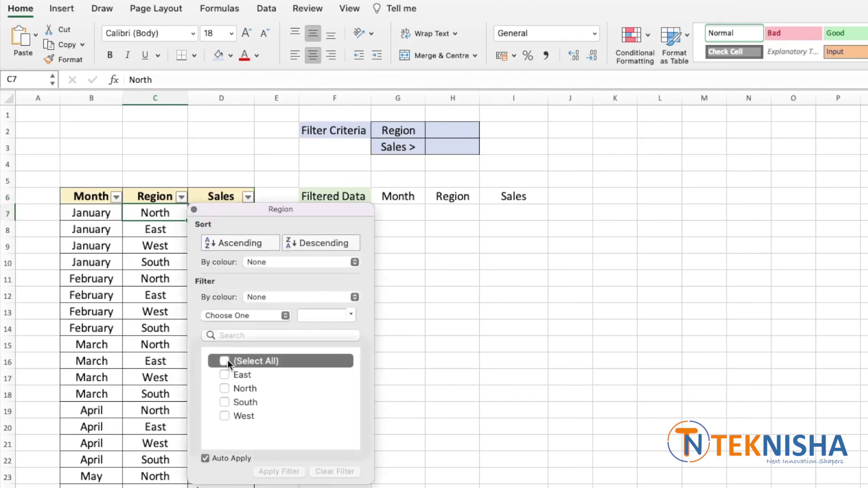
{"action": "left_click", "coordinate": [224, 389]}
{"action": "left_click", "coordinate": [411, 358]}
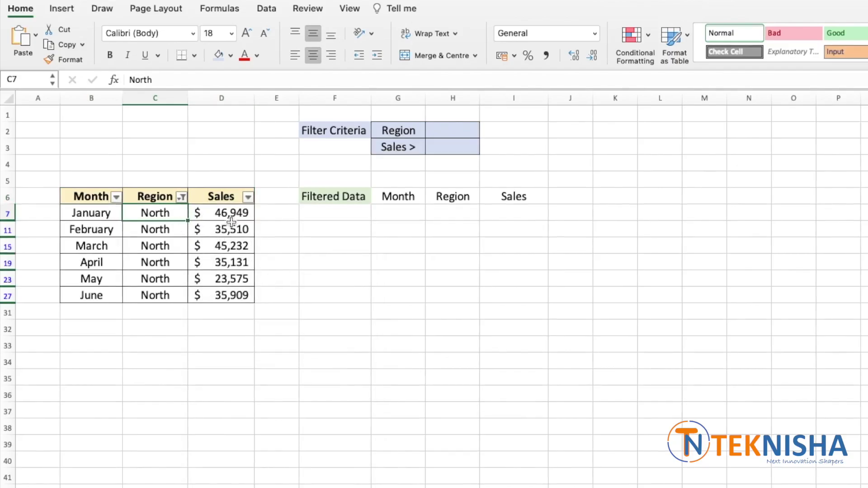
Filter the Sales column to values greater than 35000
{"action": "left_click", "coordinate": [248, 197]}
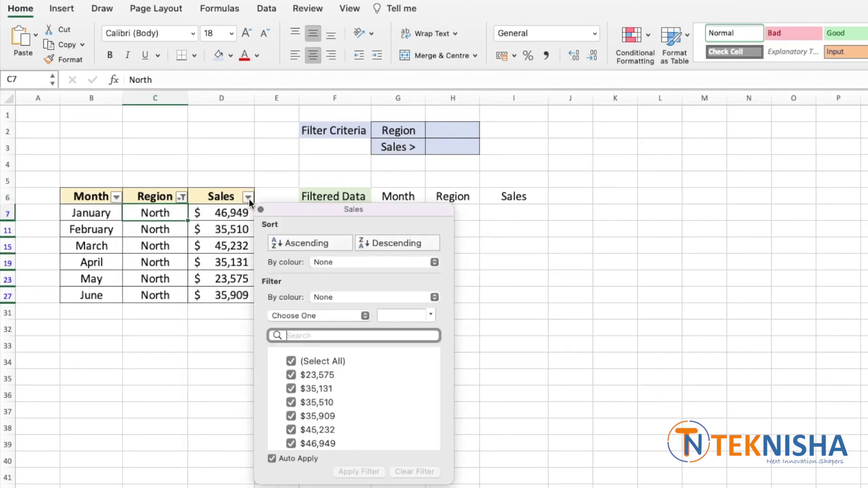
{"action": "left_click", "coordinate": [363, 312]}
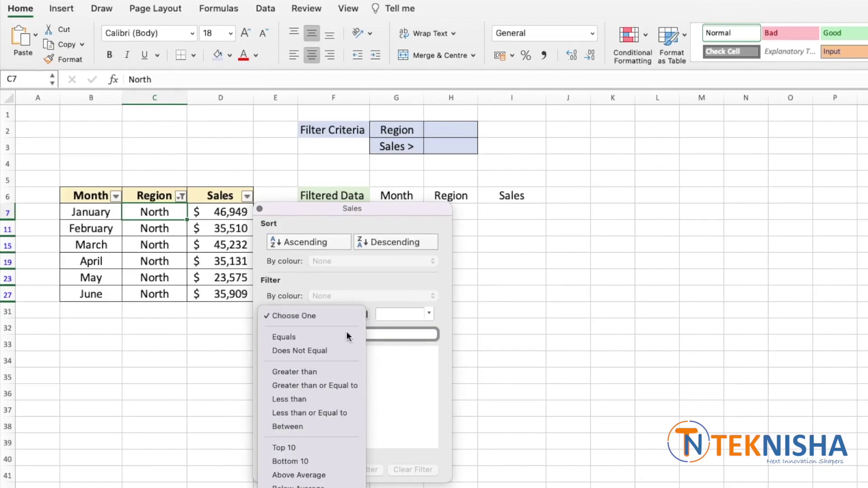
{"action": "left_click", "coordinate": [323, 373]}
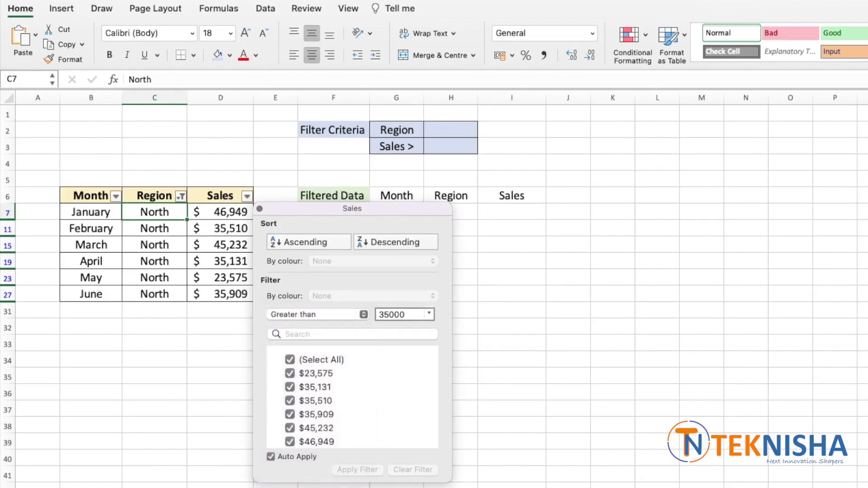
{"action": "left_click", "coordinate": [223, 226]}
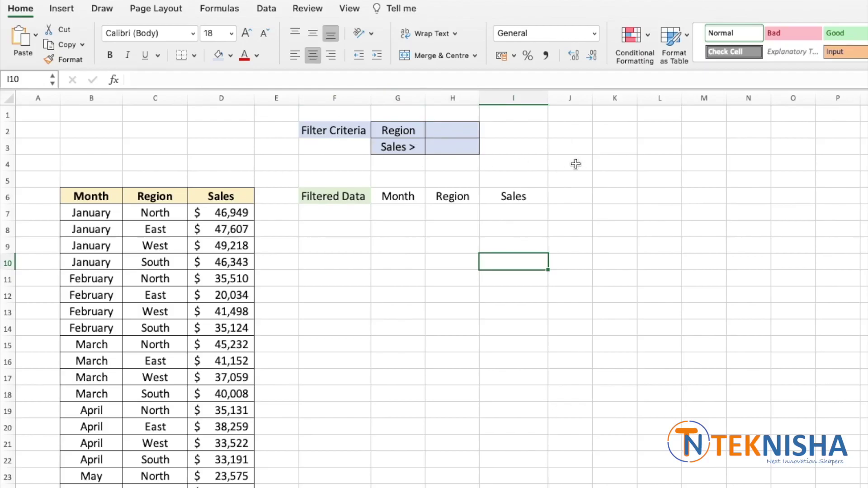
Select cell G7, then the Filtered Data headings and first row
{"action": "left_click", "coordinate": [397, 213]}
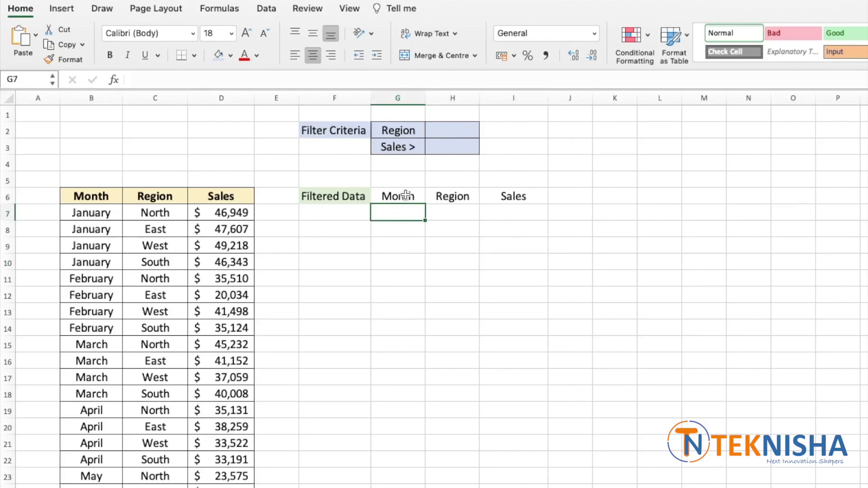
{"action": "left_click_drag", "start_coordinate": [398, 195], "coordinate": [522, 199]}
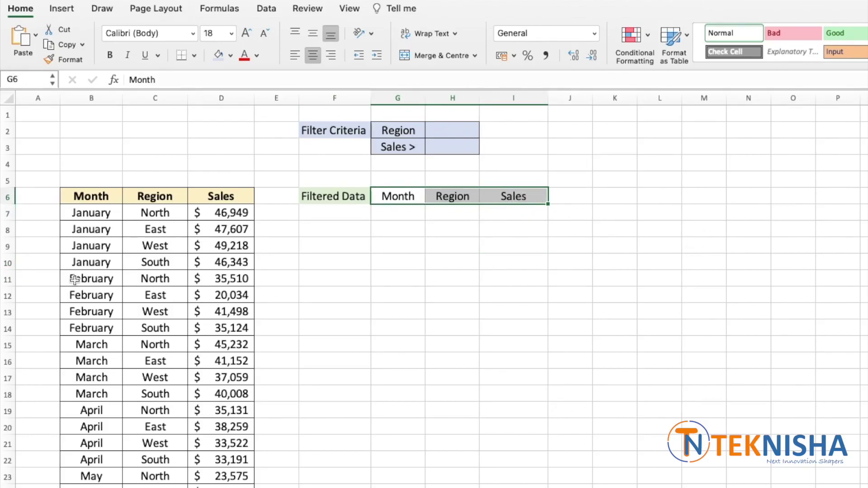
In G7, enter =FILTER(B7:D30,C7:C30="North","None") to list the North rows
{"action": "left_click", "coordinate": [385, 216]}
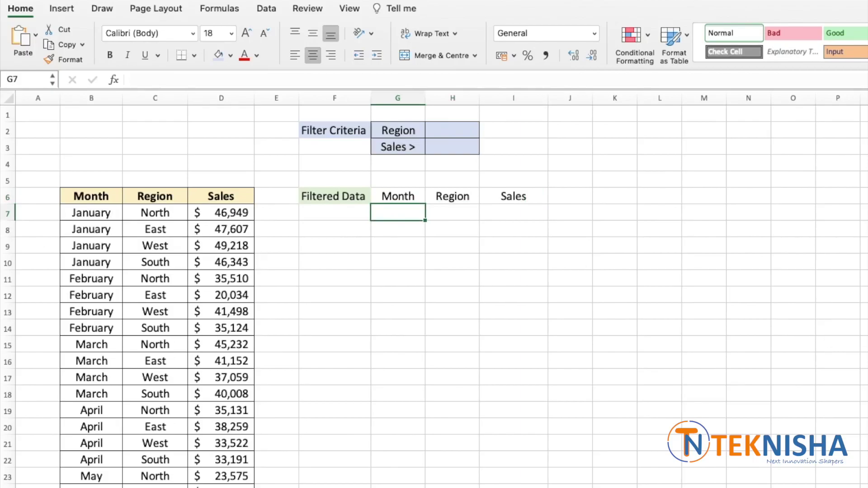
{"action": "type", "text": "=f"}
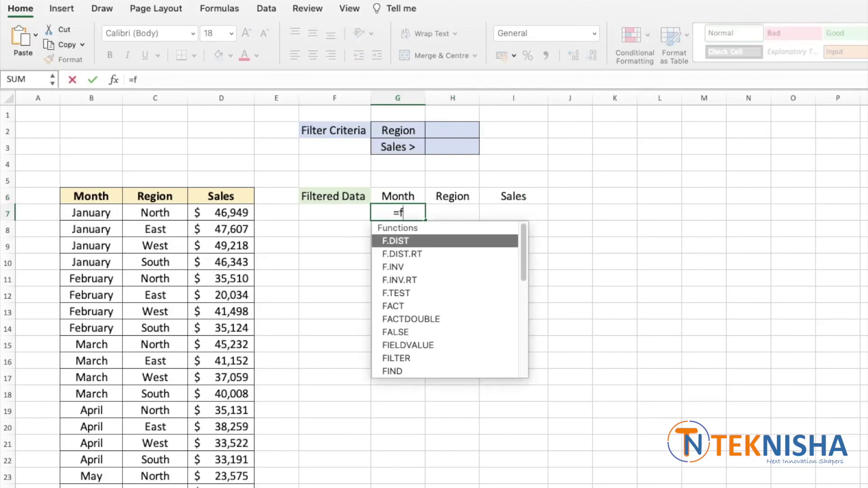
{"action": "type", "text": "ilter"}
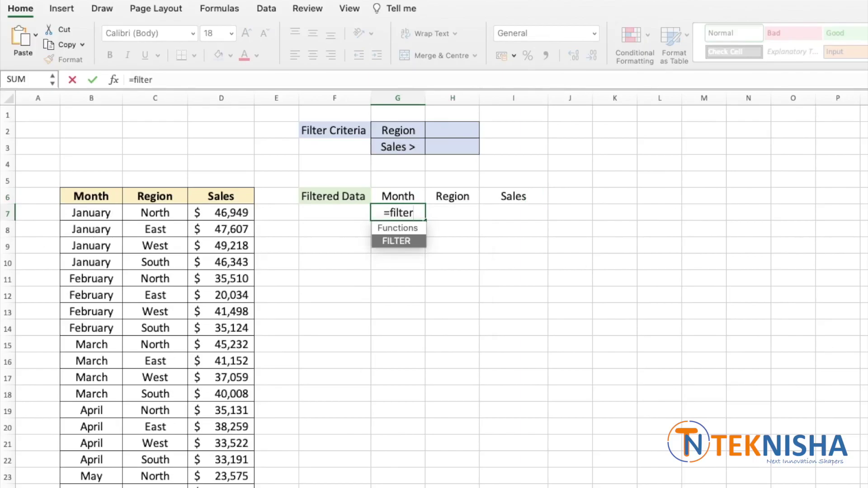
{"action": "type", "text": "("}
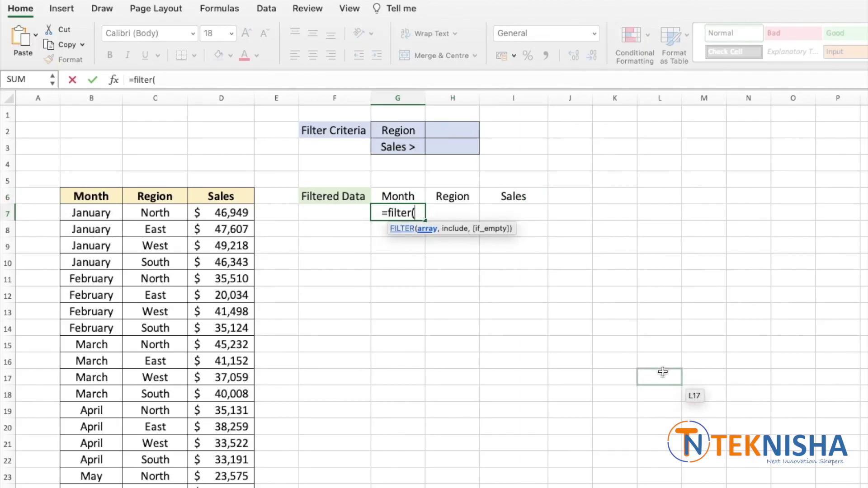
{"action": "left_click_drag", "start_coordinate": [92, 211], "coordinate": [253, 487]}
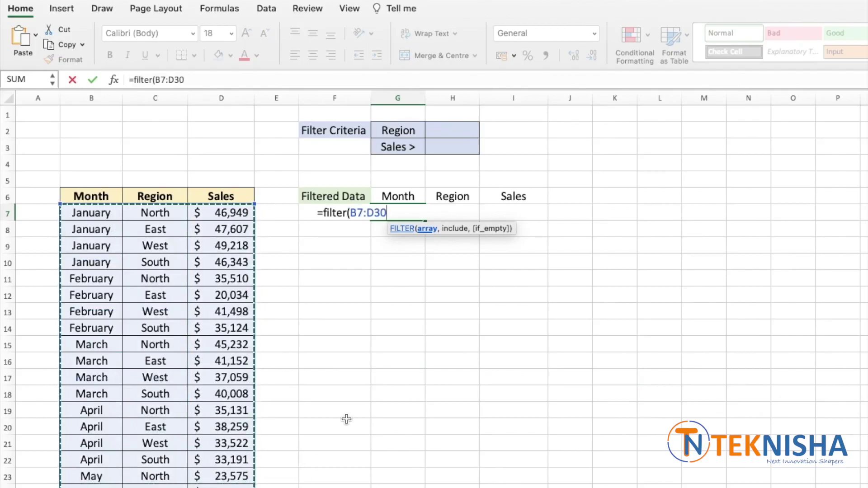
{"action": "type", "text": ","}
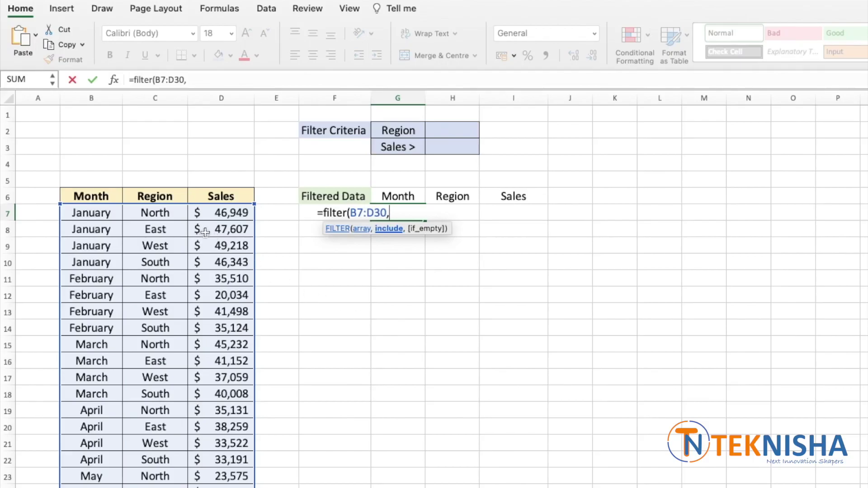
{"action": "left_click_drag", "start_coordinate": [164, 213], "coordinate": [156, 487]}
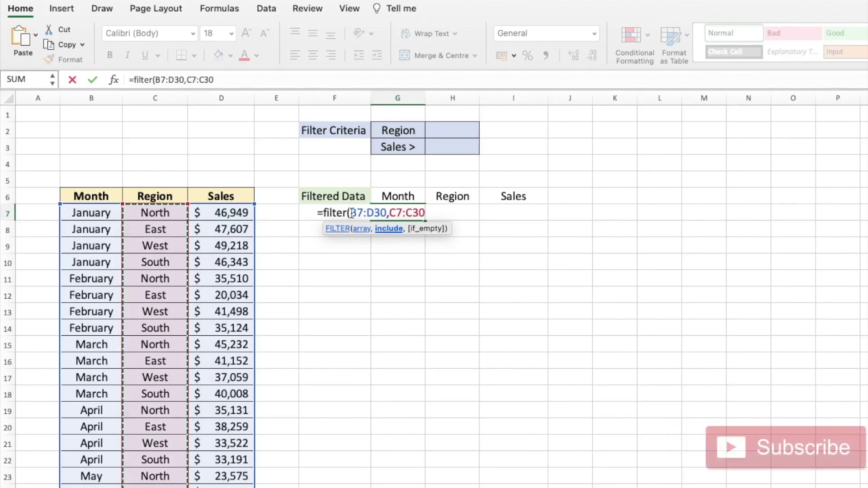
{"action": "type", "text": "="}
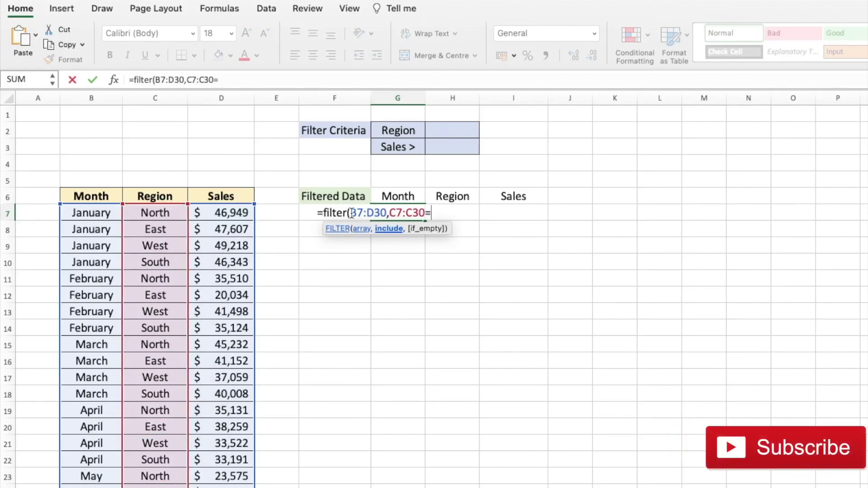
{"action": "type", "text": "\"North"}
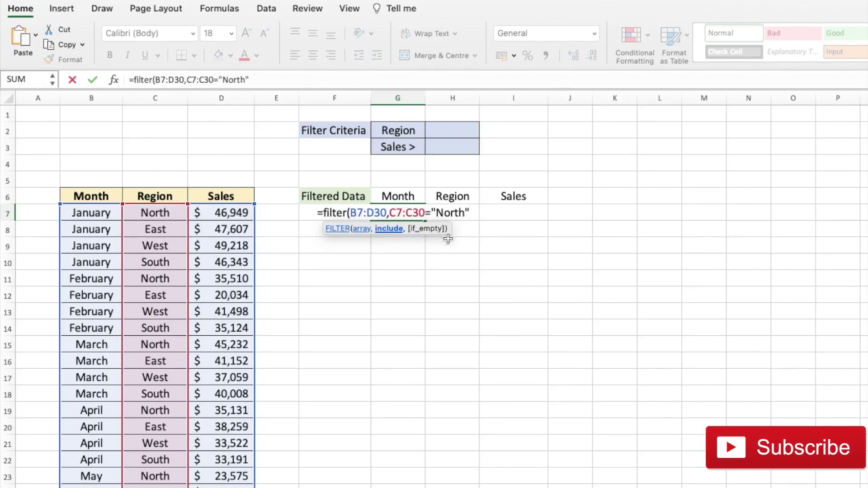
{"action": "type", "text": ",\""}
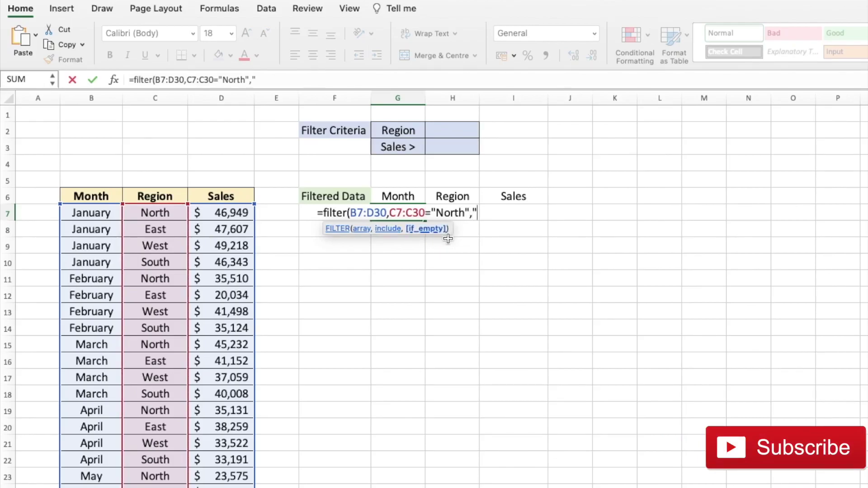
{"action": "type", "text": "None"}
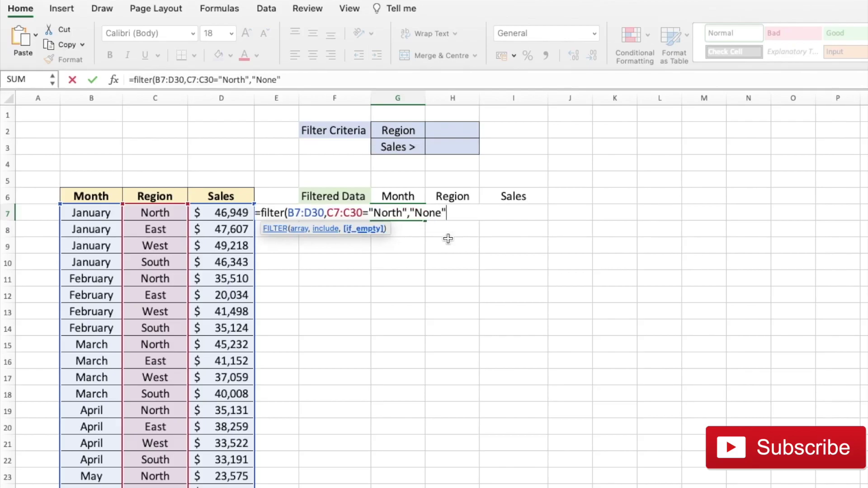
{"action": "type", "text": "\")"}
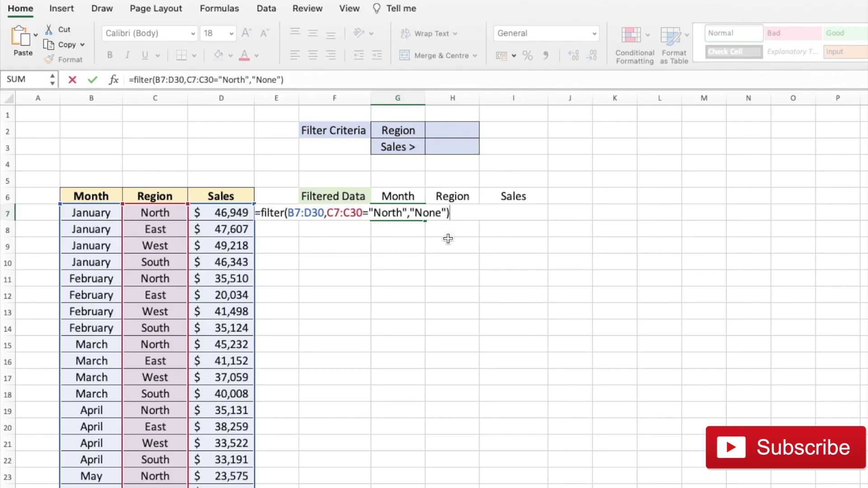
{"action": "key", "text": "Return"}
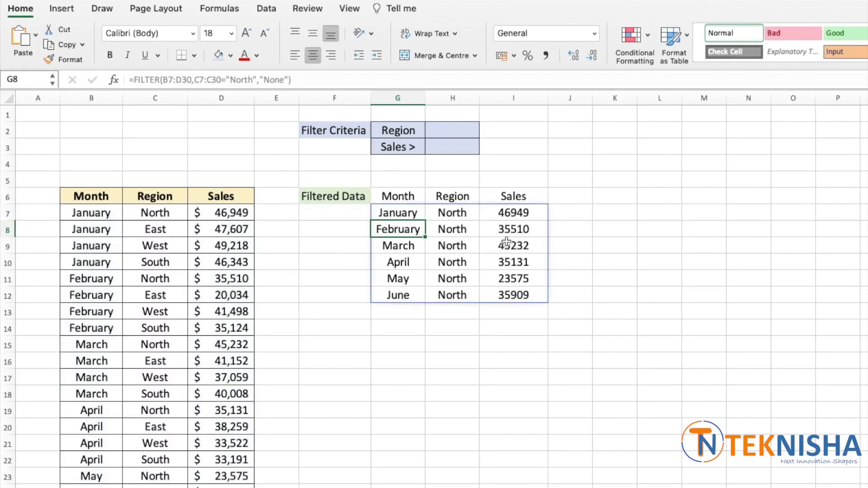
{"action": "left_click", "coordinate": [404, 212]}
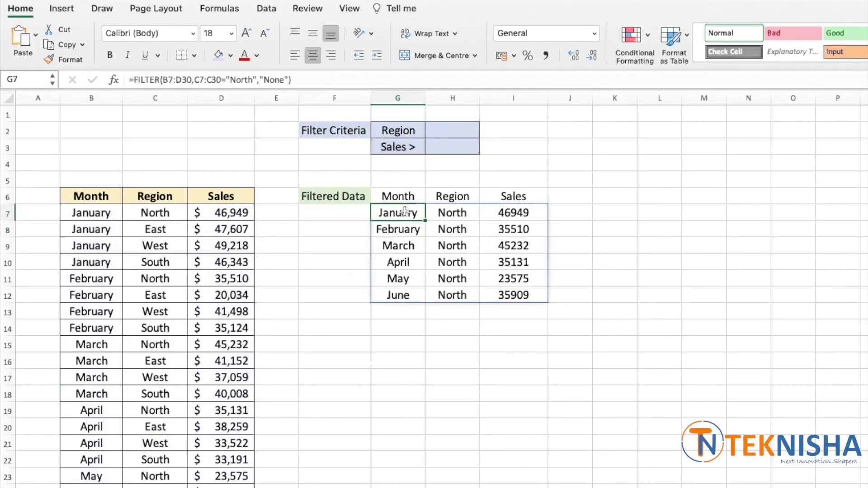
{"action": "left_click", "coordinate": [695, 227]}
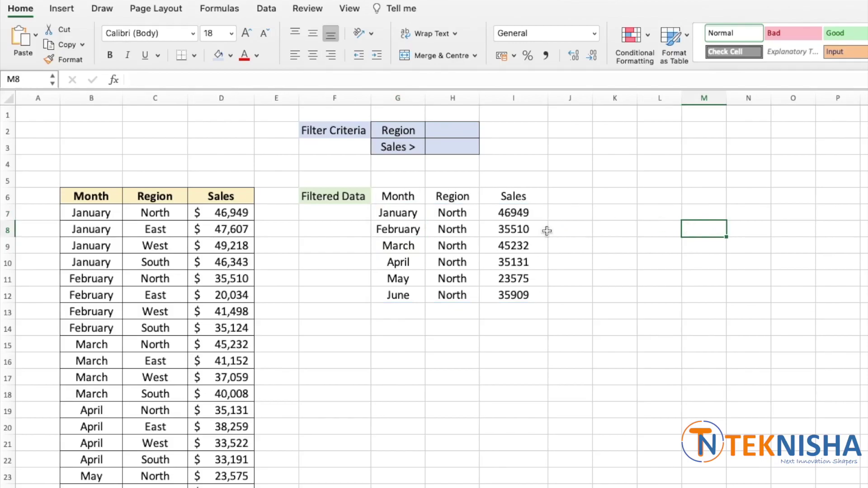
{"action": "left_click", "coordinate": [453, 266]}
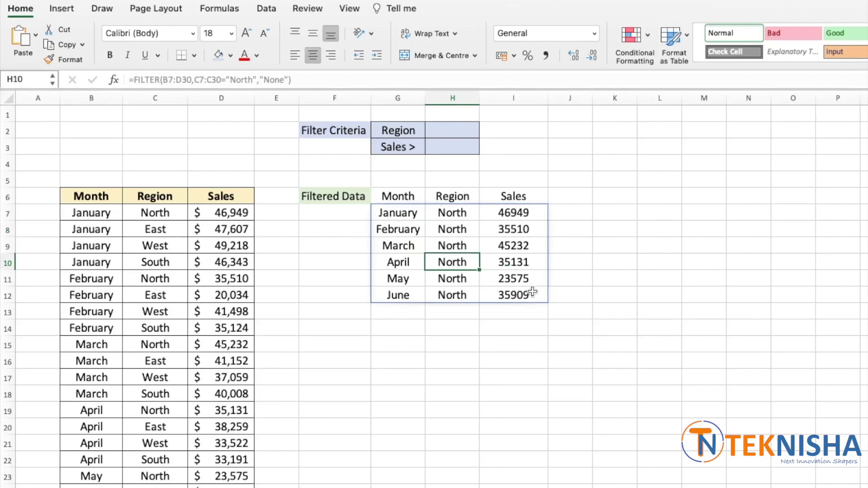
{"action": "left_click", "coordinate": [398, 212]}
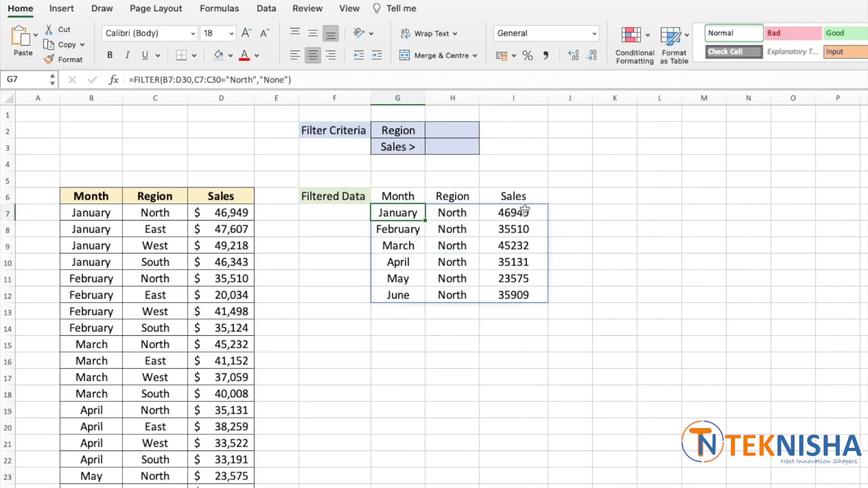
Format the filtered Sales values I7:I29 as $ English (United States) accounting
{"action": "left_click_drag", "start_coordinate": [525, 215], "coordinate": [516, 487]}
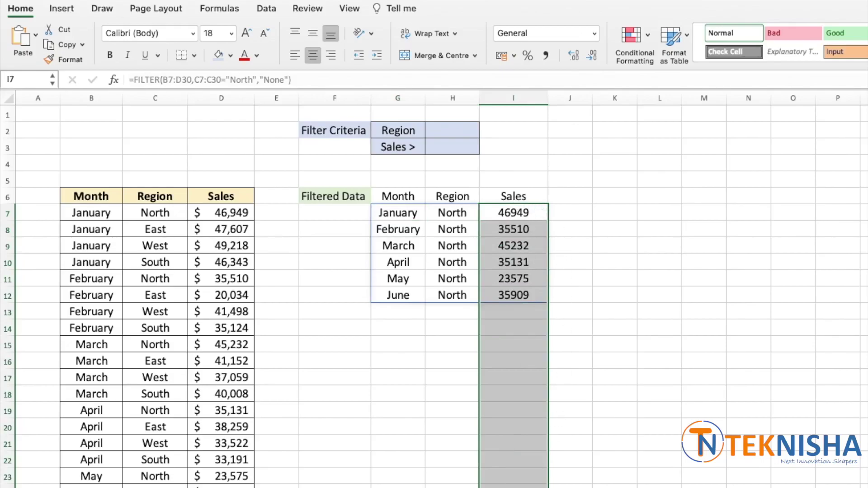
{"action": "left_click", "coordinate": [513, 55]}
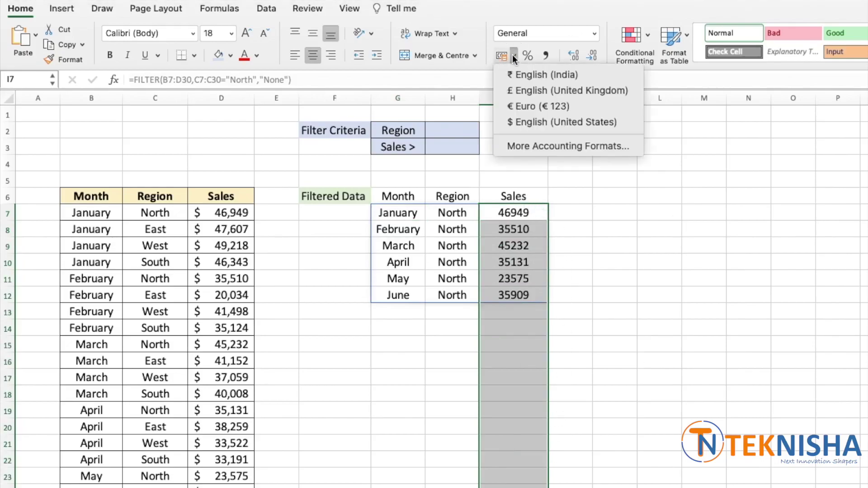
{"action": "left_click", "coordinate": [522, 122]}
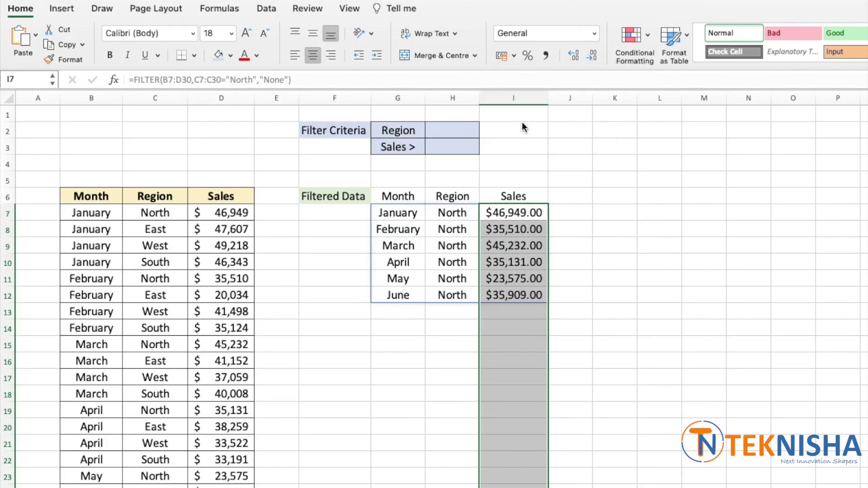
{"action": "left_click", "coordinate": [703, 261]}
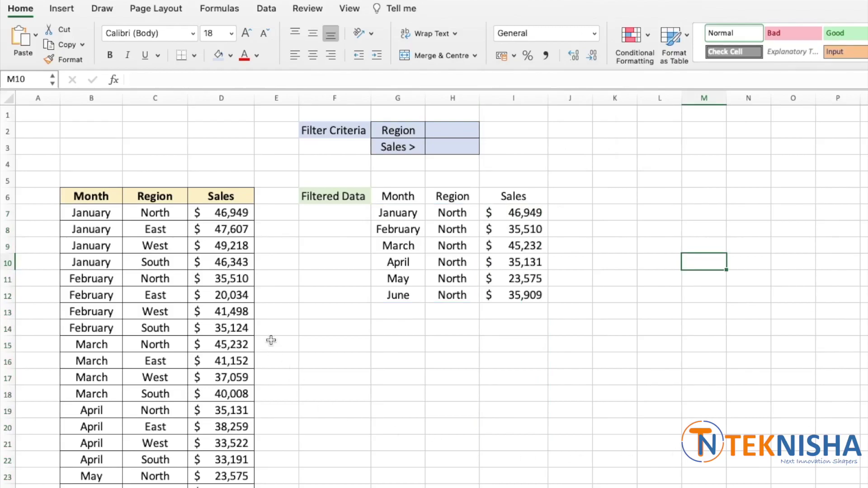
Change the G7 FILTER criterion from "North" to "South"
{"action": "left_click", "coordinate": [396, 217]}
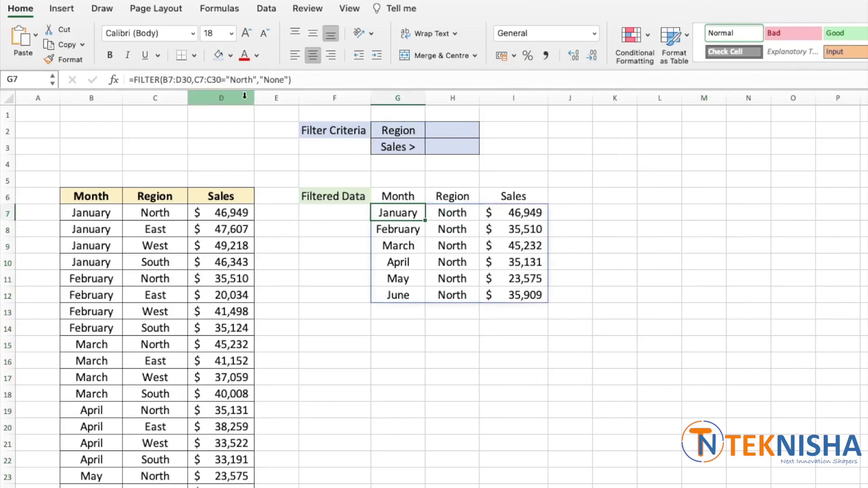
{"action": "left_click_drag", "start_coordinate": [252, 80], "coordinate": [229, 79]}
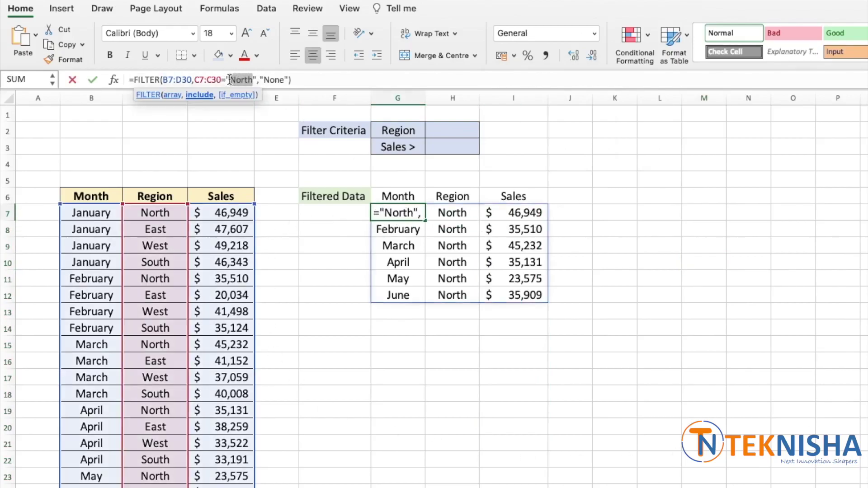
{"action": "type", "text": "South"}
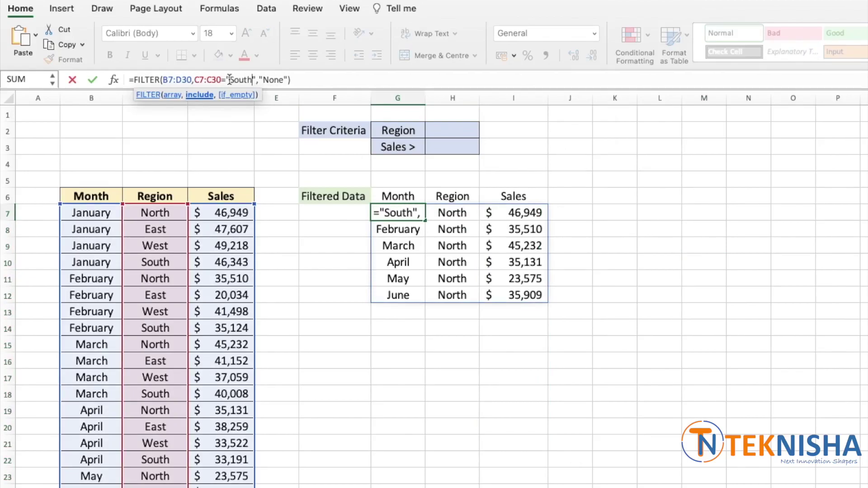
{"action": "key", "text": "Return"}
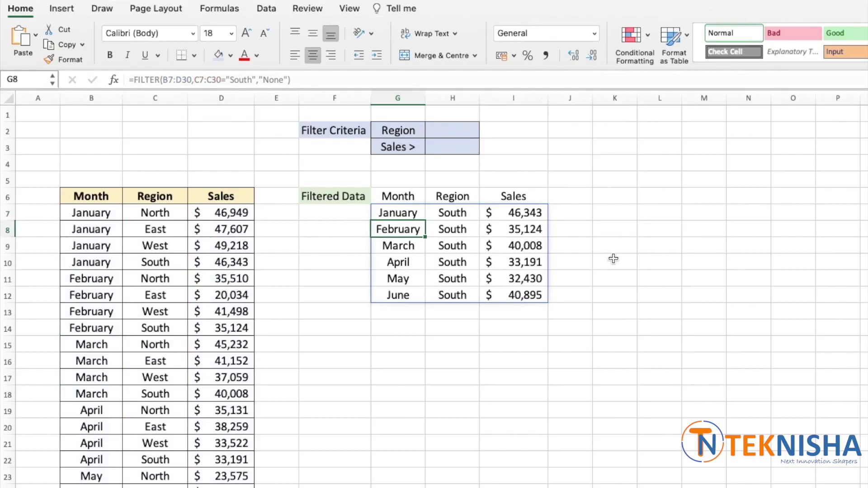
{"action": "left_click", "coordinate": [400, 214]}
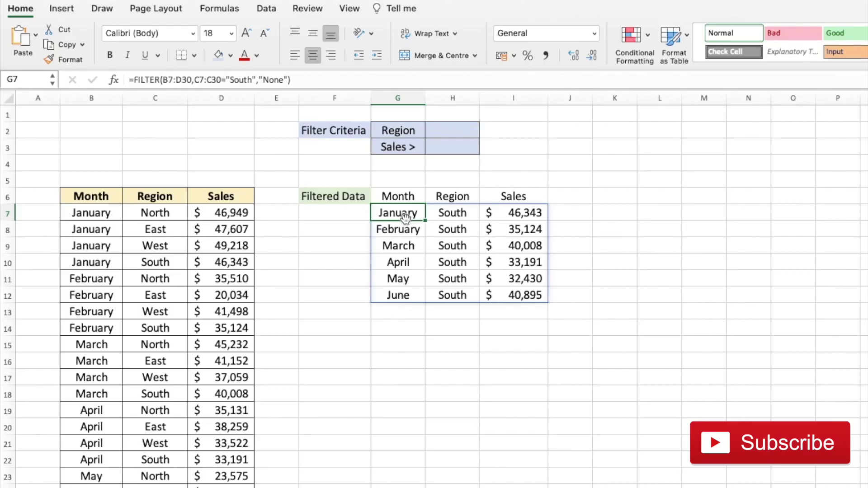
Replace "South" in the G7 formula with a reference to cell H2, then select H2
{"action": "double_click", "coordinate": [407, 217]}
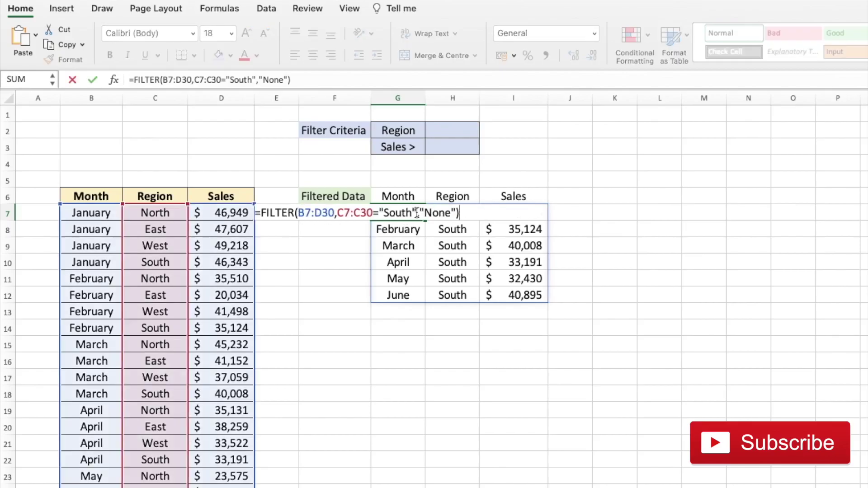
{"action": "left_click", "coordinate": [417, 213]}
{"action": "key", "text": "BackSpace"}
{"action": "key", "text": "BackSpace"}
{"action": "key", "text": "BackSpace"}
{"action": "key", "text": "BackSpace"}
{"action": "key", "text": "BackSpace"}
{"action": "key", "text": "BackSpace"}
{"action": "key", "text": "BackSpace"}
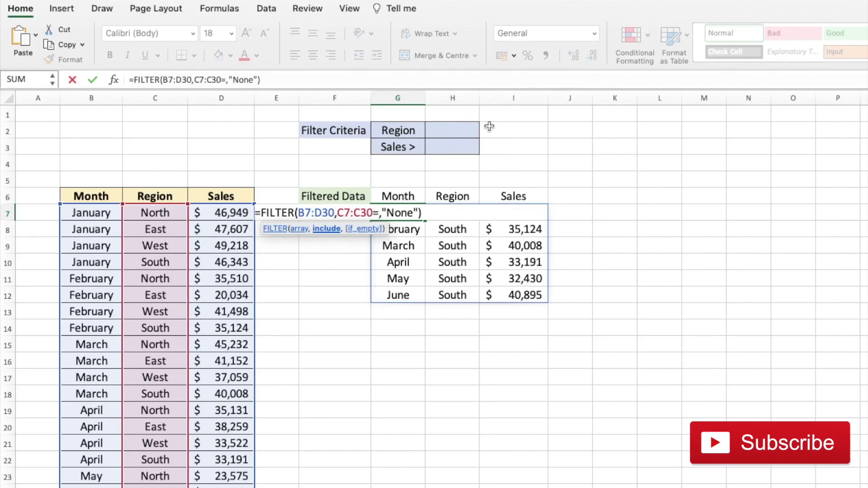
{"action": "type", "text": "H2"}
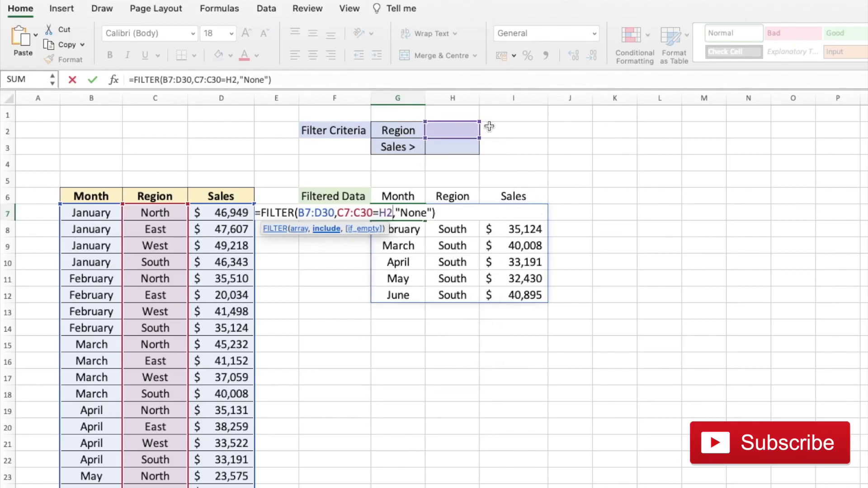
{"action": "key", "text": "Return"}
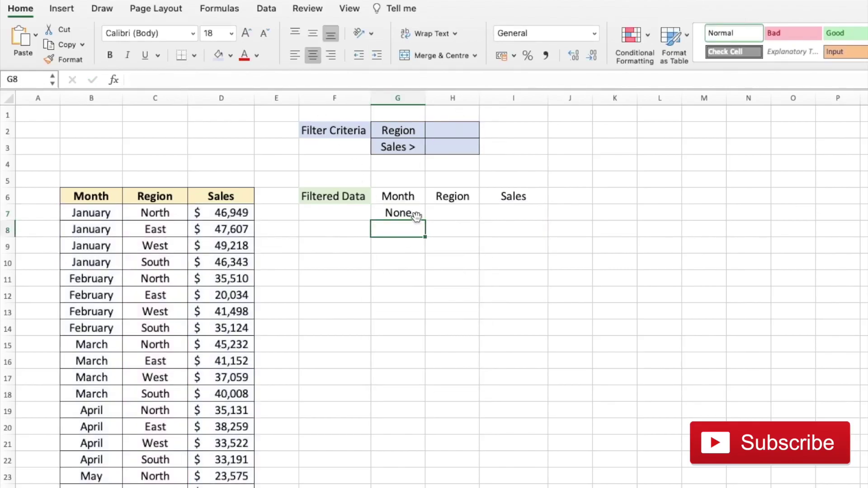
{"action": "left_click", "coordinate": [415, 214]}
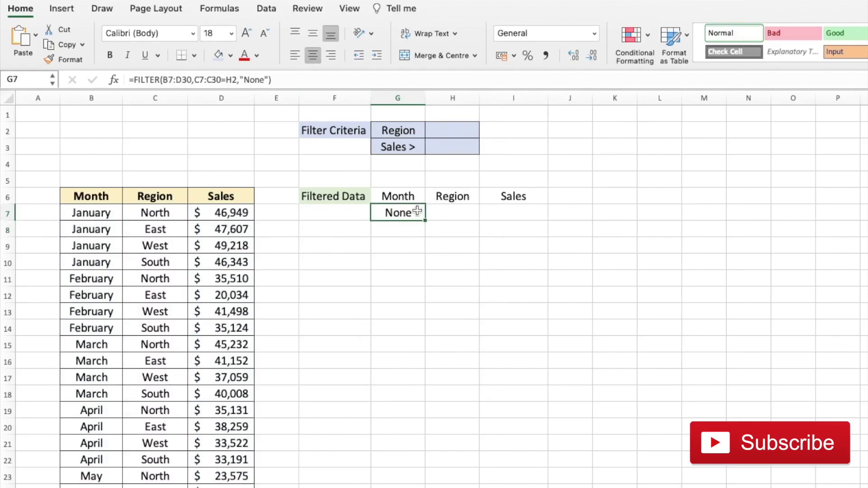
{"action": "left_click", "coordinate": [446, 128]}
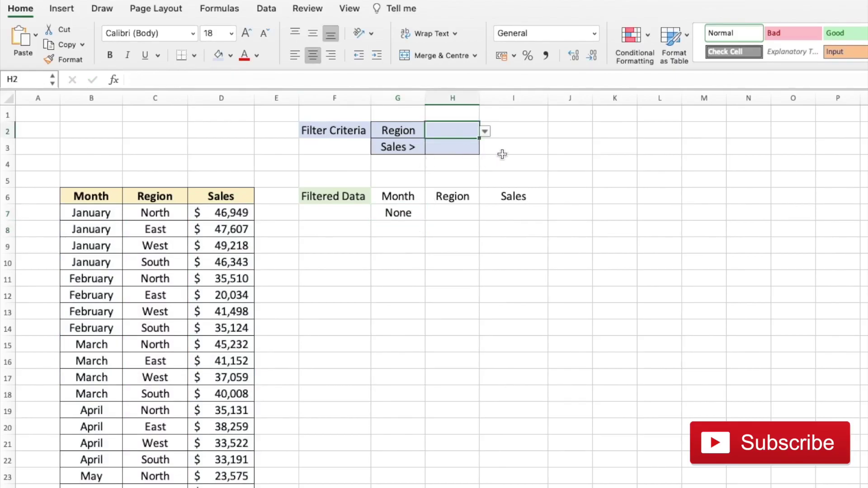
Set the H2 Region dropdown to East, then select cell H3
{"action": "left_click", "coordinate": [485, 131]}
{"action": "left_click", "coordinate": [454, 171]}
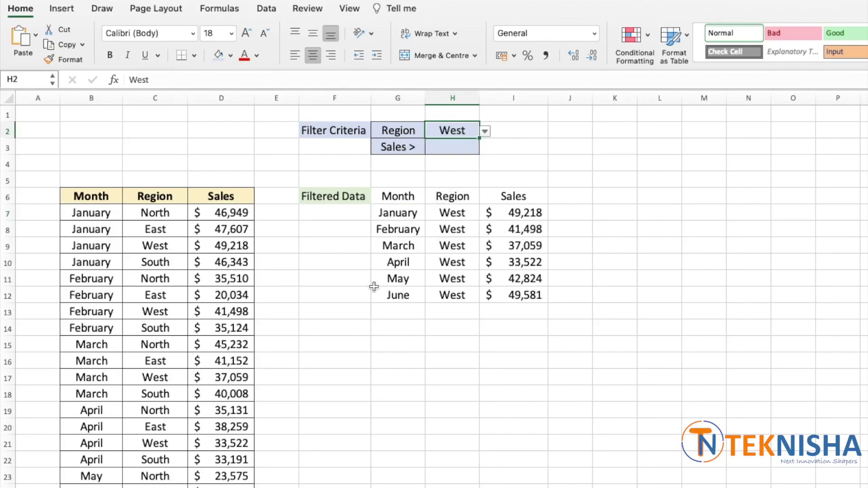
{"action": "left_click", "coordinate": [485, 131]}
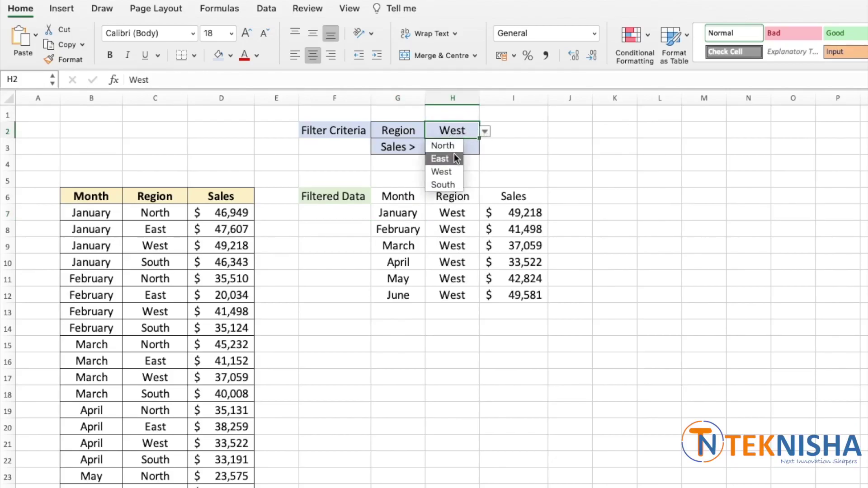
{"action": "left_click", "coordinate": [453, 158]}
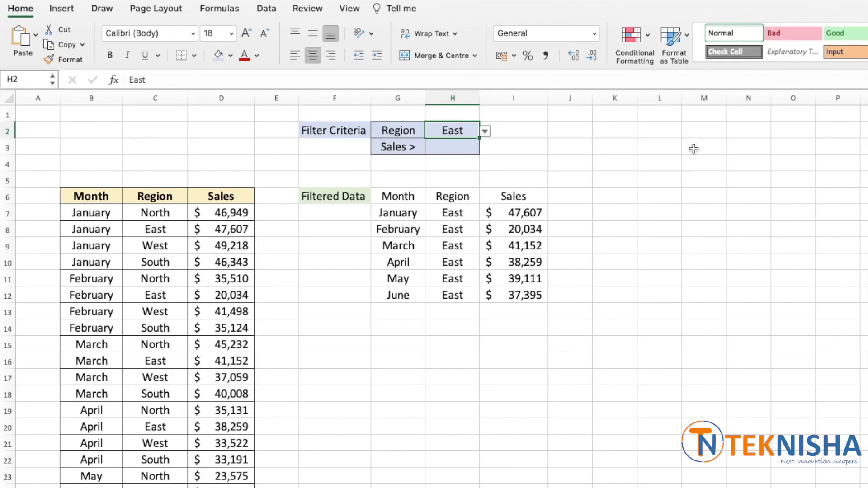
{"action": "left_click", "coordinate": [462, 148]}
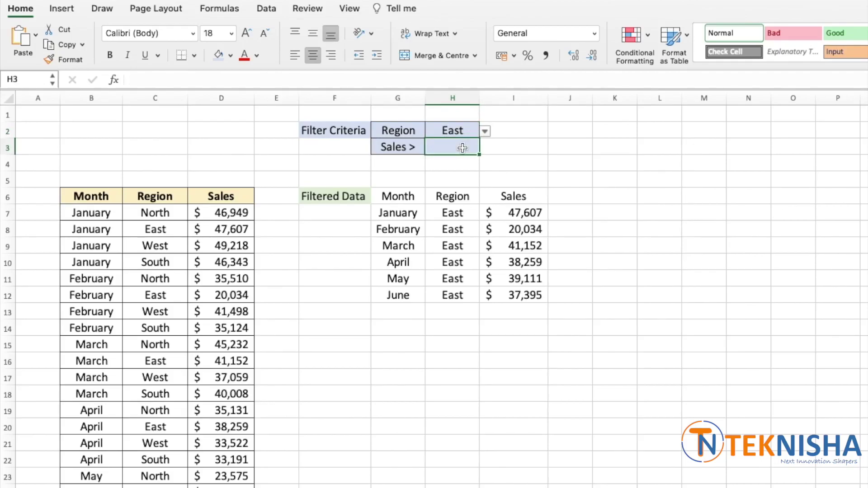
Enter 35000 in H3 and open G7's FILTER formula for editing
{"action": "type", "text": "35000"}
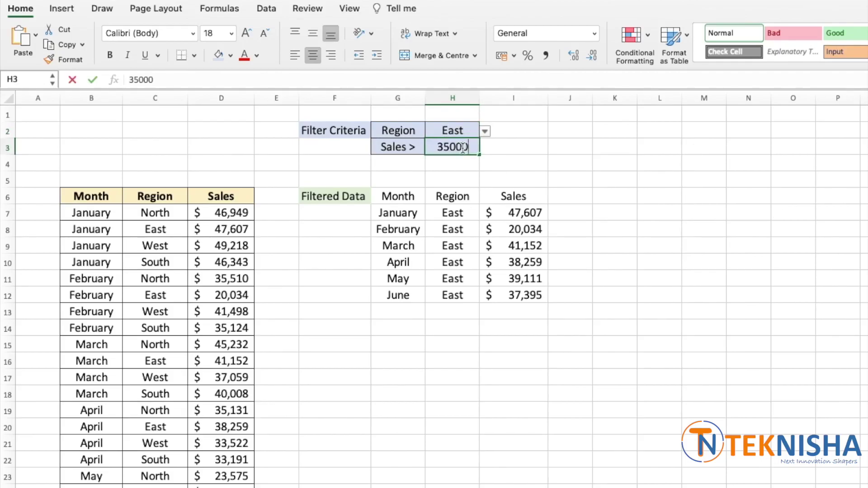
{"action": "key", "text": "Return"}
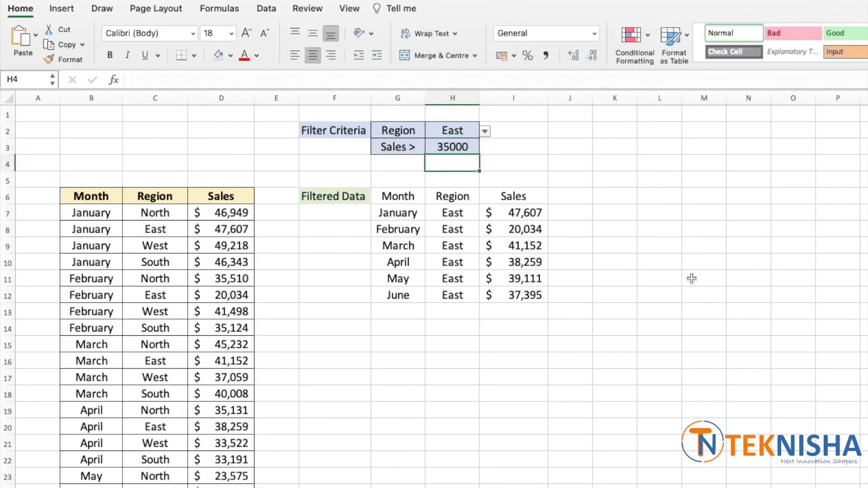
{"action": "left_click", "coordinate": [407, 211]}
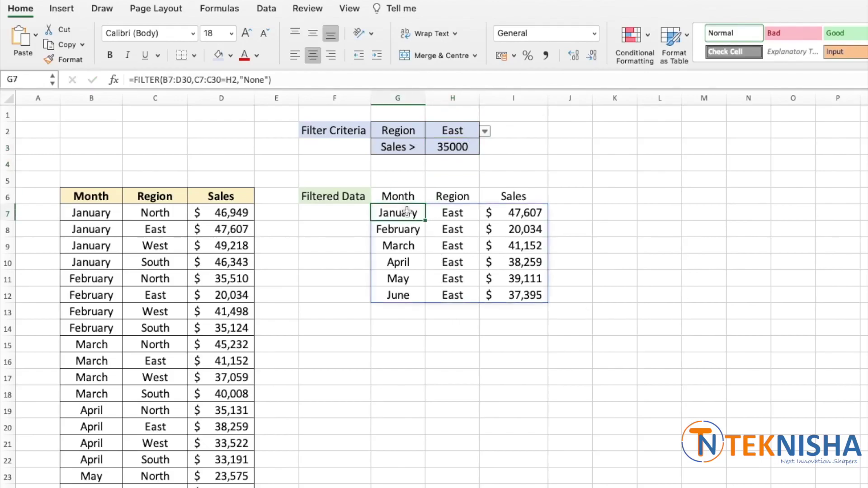
{"action": "double_click", "coordinate": [406, 211]}
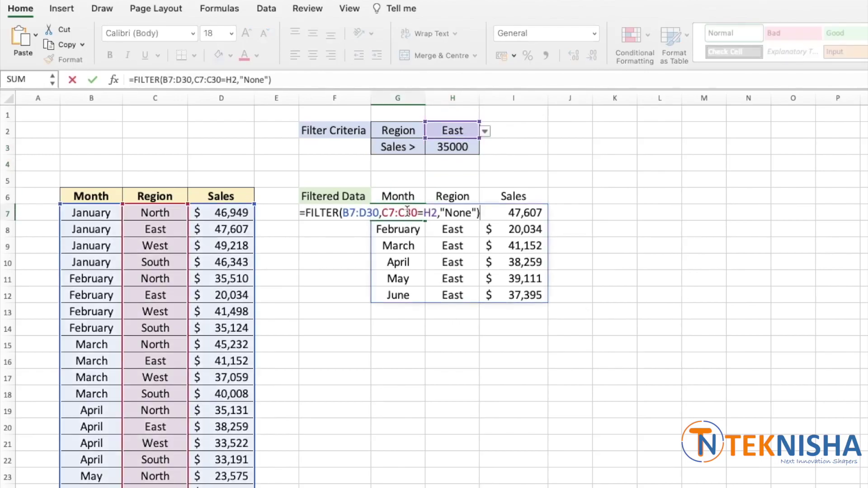
Change the FILTER include argument to (C7:C30=H2)*(D7:D30>H3)
{"action": "left_click", "coordinate": [383, 211]}
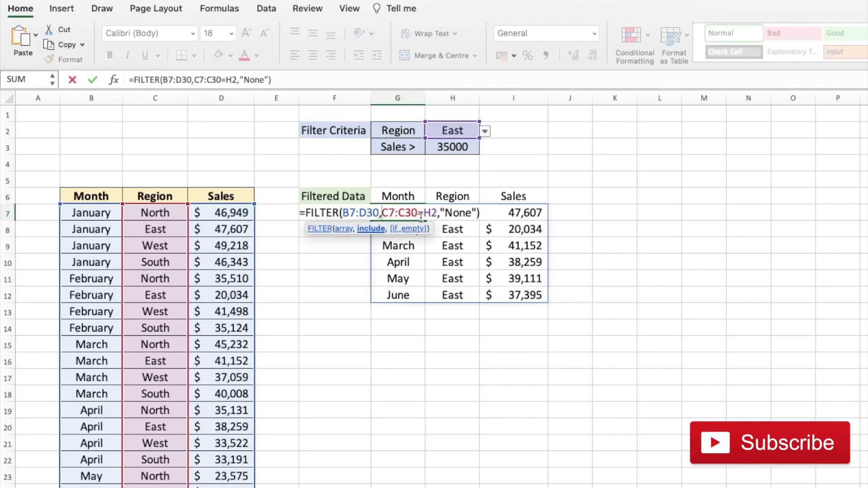
{"action": "type", "text": "("}
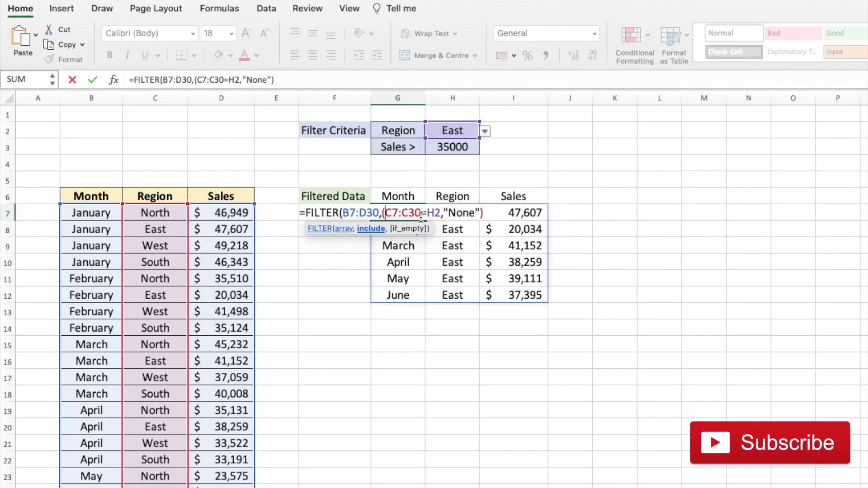
{"action": "left_click", "coordinate": [440, 213]}
{"action": "type", "text": ")"}
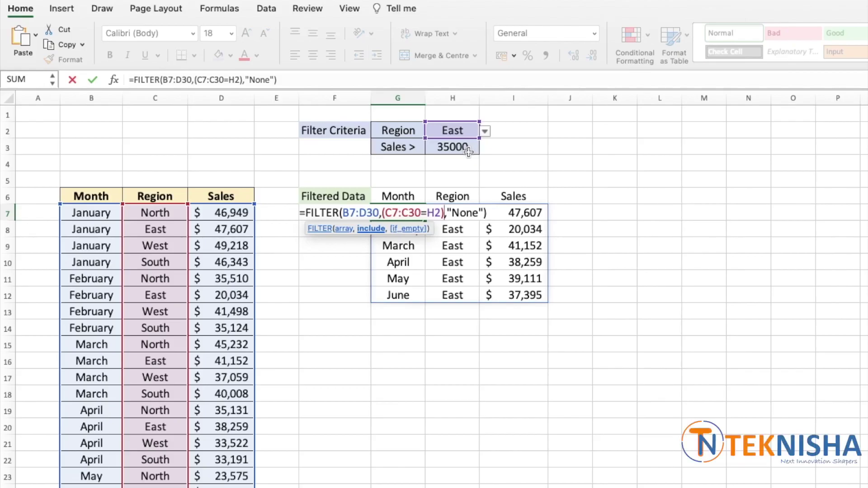
{"action": "type", "text": "*"}
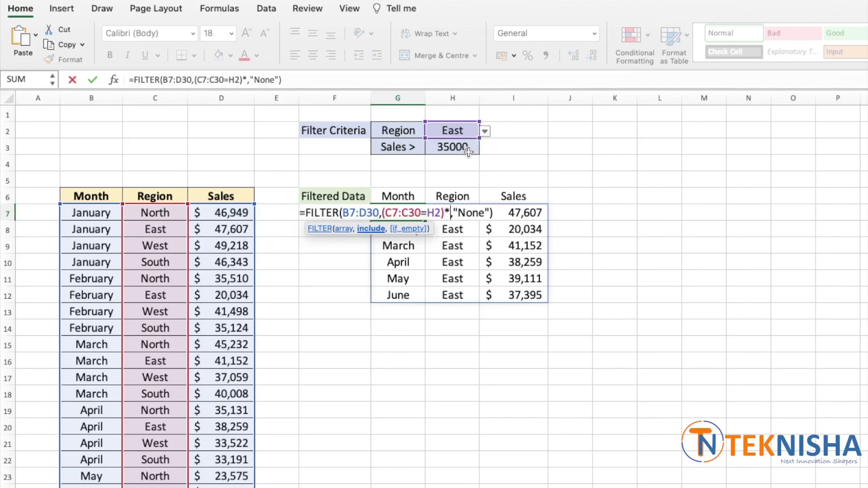
{"action": "type", "text": "("}
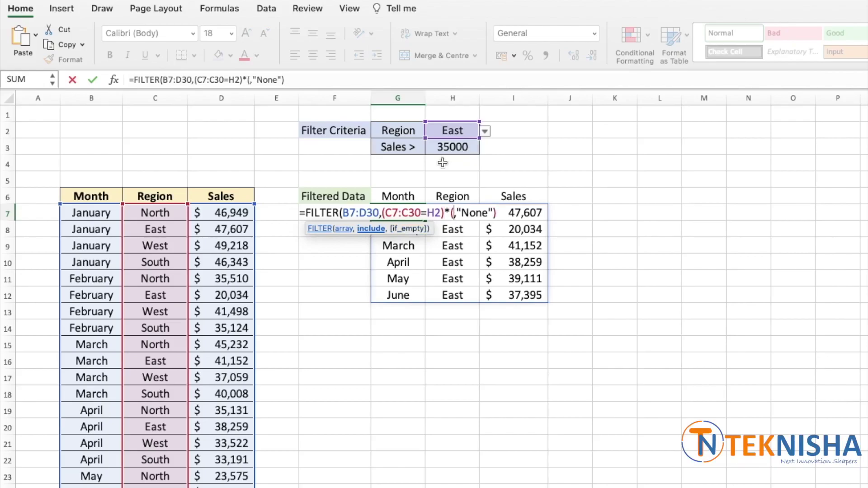
{"action": "left_click_drag", "start_coordinate": [211, 209], "coordinate": [210, 487]}
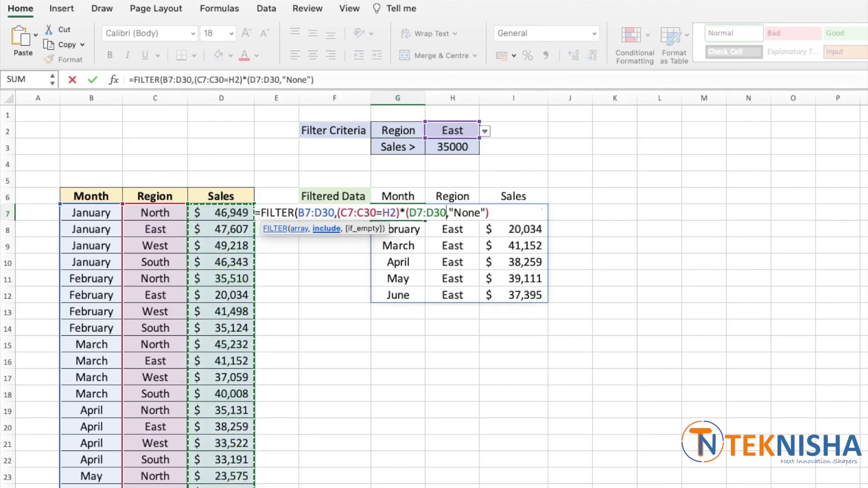
{"action": "type", "text": ">"}
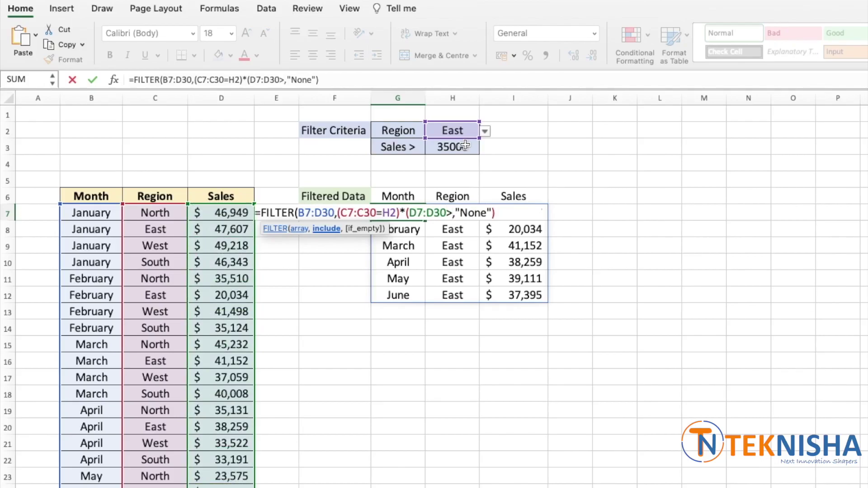
{"action": "left_click", "coordinate": [465, 146]}
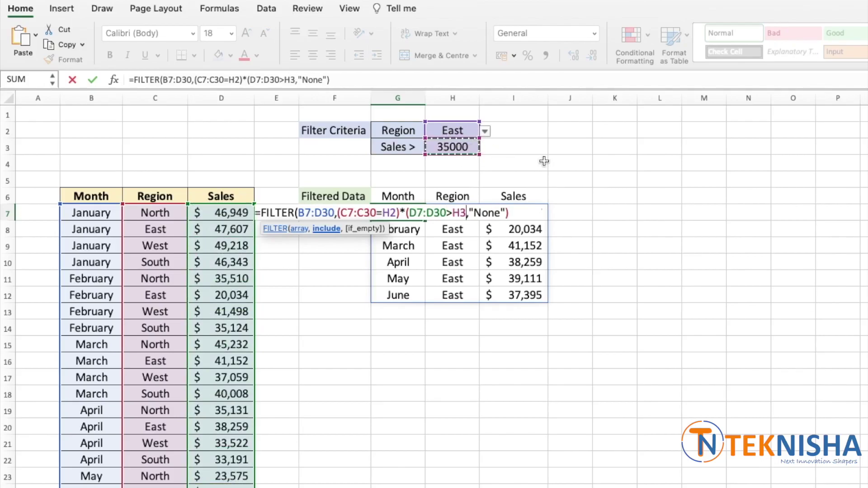
{"action": "type", "text": ")"}
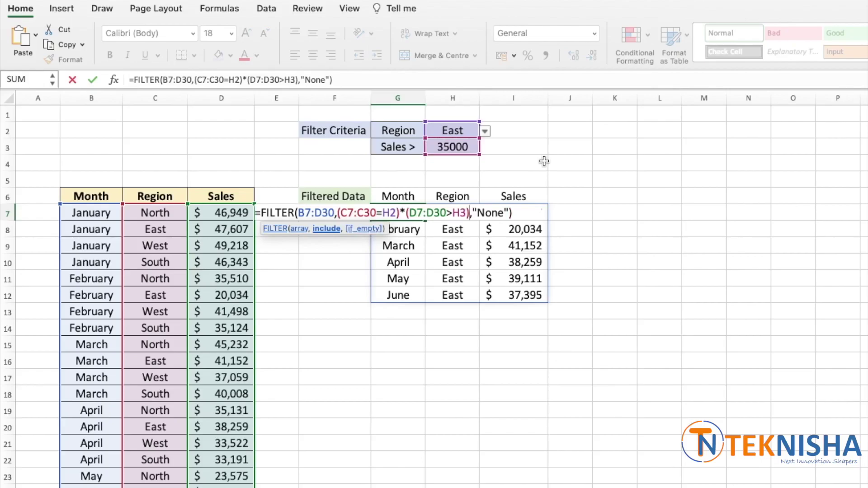
{"action": "key", "text": "Return"}
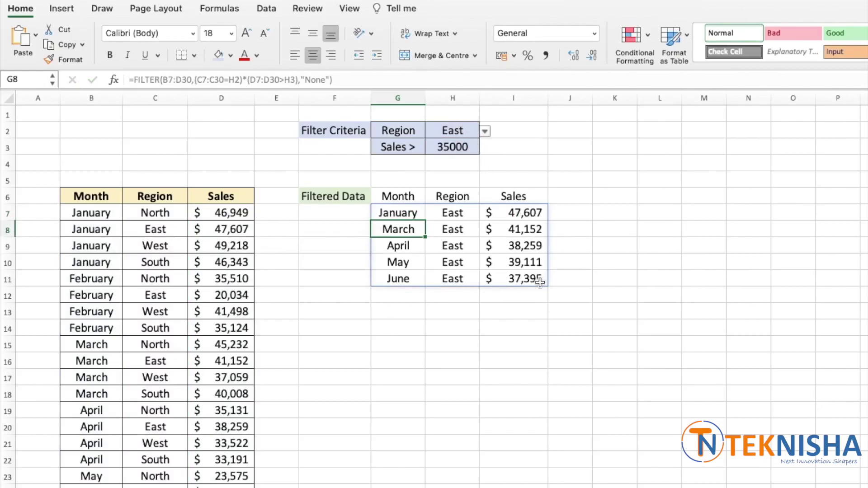
Set the Sales > threshold in H3 to 40000, then open G7's FILTER formula for editing
{"action": "left_click", "coordinate": [460, 148]}
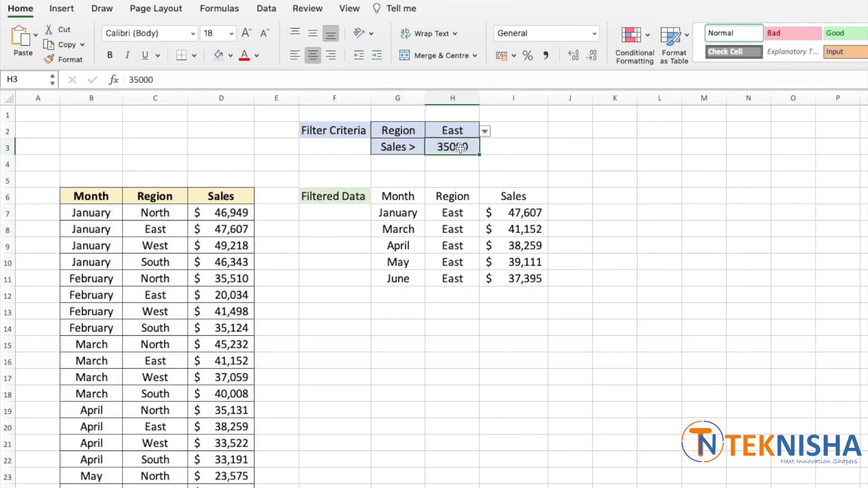
{"action": "type", "text": "40000"}
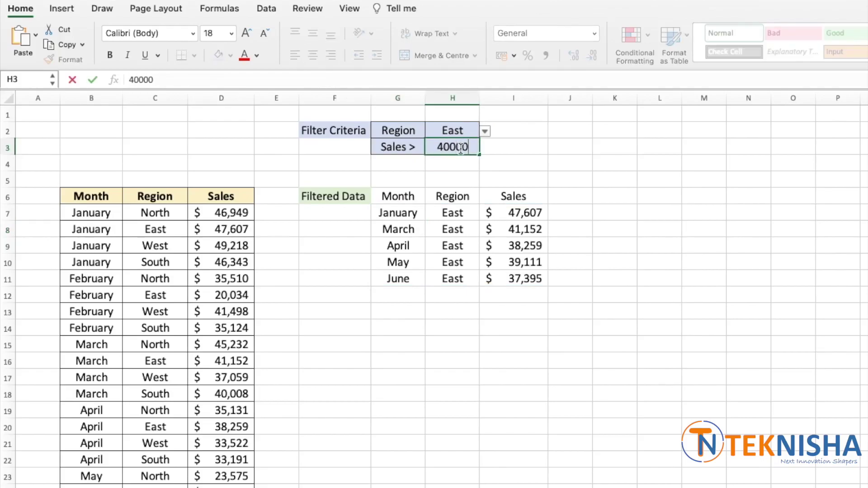
{"action": "key", "text": "Return"}
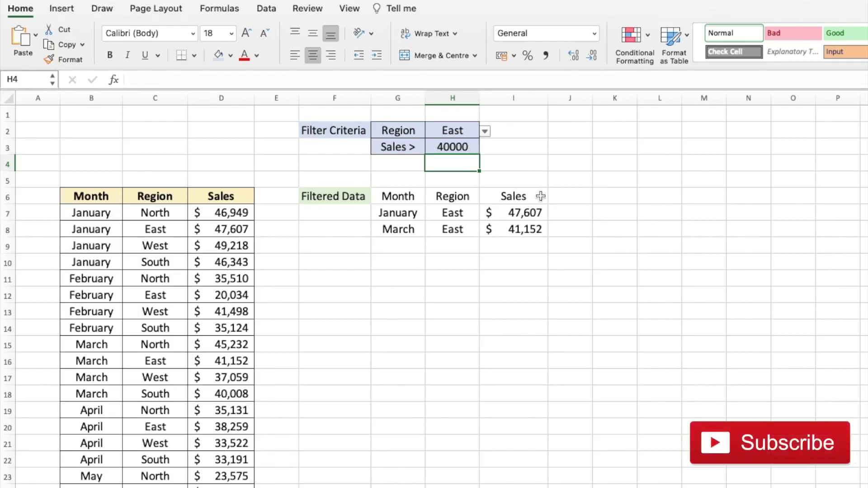
{"action": "left_click", "coordinate": [415, 214]}
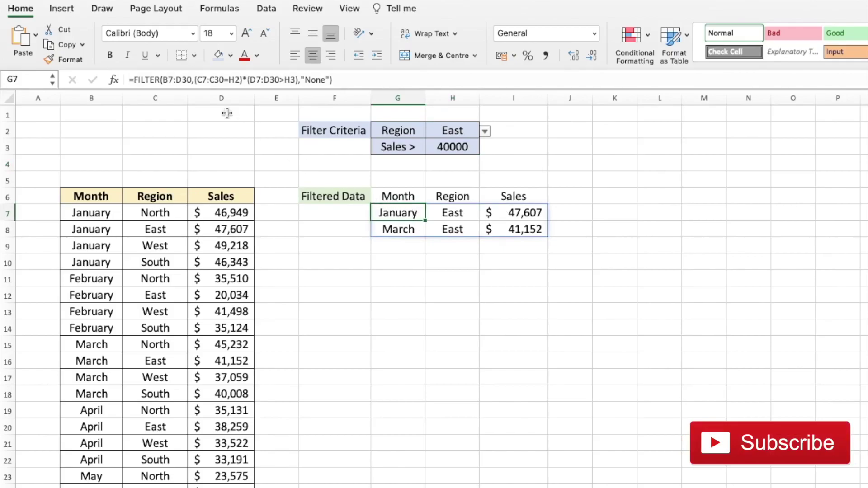
{"action": "key", "text": "F2"}
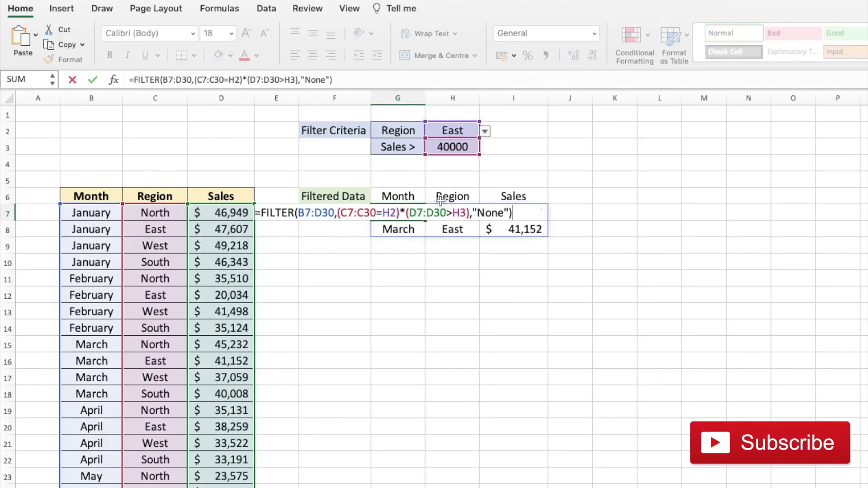
Replace the * between G7's FILTER conditions with + to return East or above-40000 rows
{"action": "left_click", "coordinate": [406, 210]}
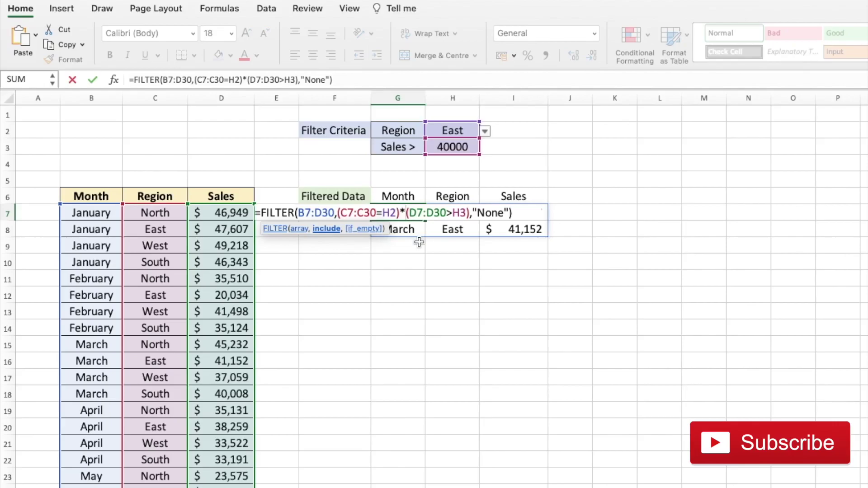
{"action": "key", "text": "BackSpace"}
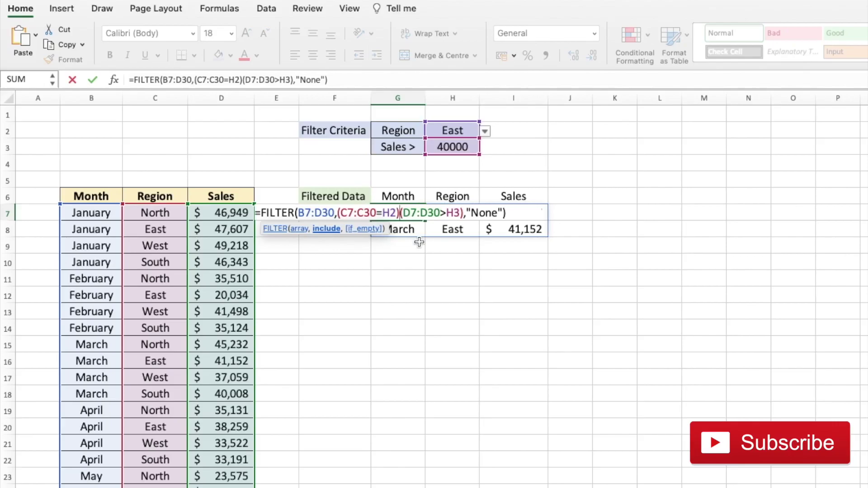
{"action": "type", "text": "+"}
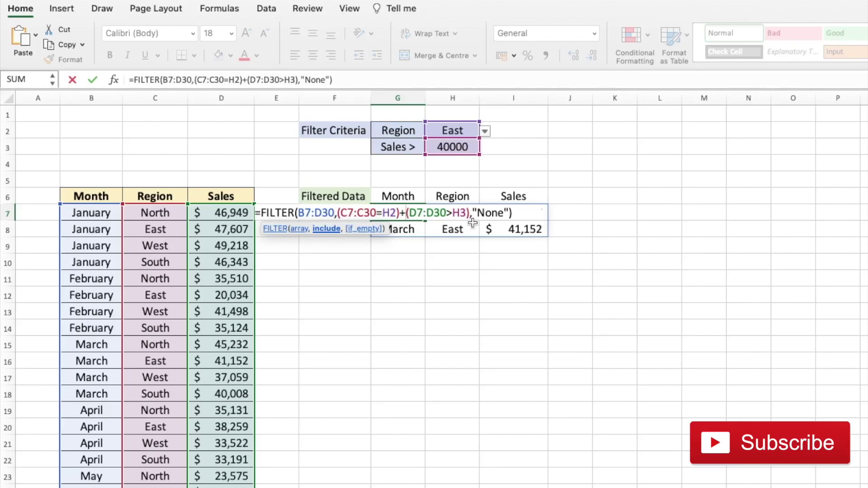
{"action": "key", "text": "Return"}
{"action": "key", "text": "Up"}
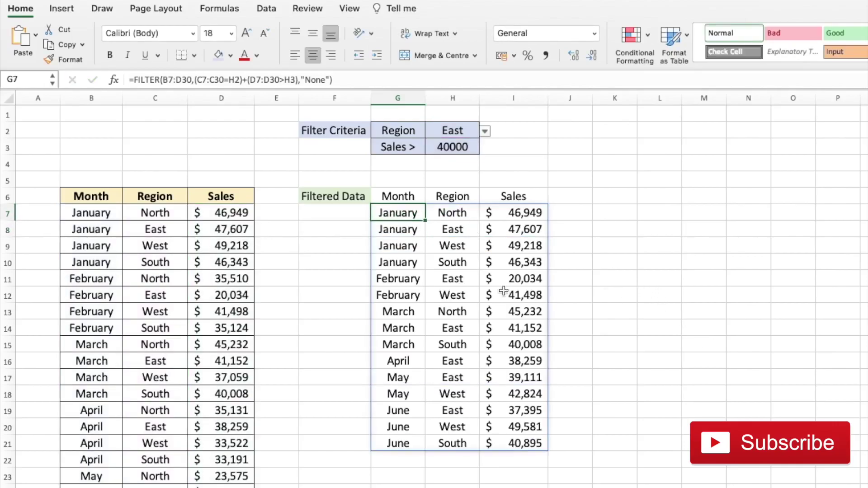
{"action": "left_click", "coordinate": [453, 230]}
{"action": "left_click", "coordinate": [453, 279]}
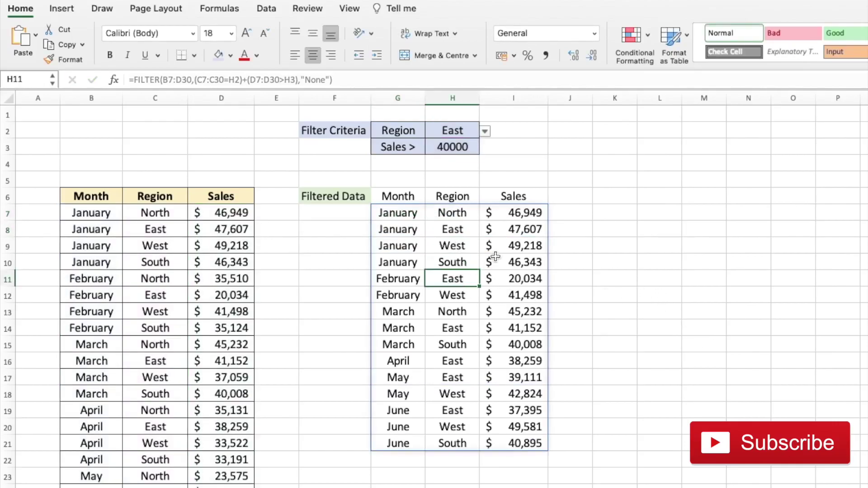
{"action": "left_click", "coordinate": [457, 333]}
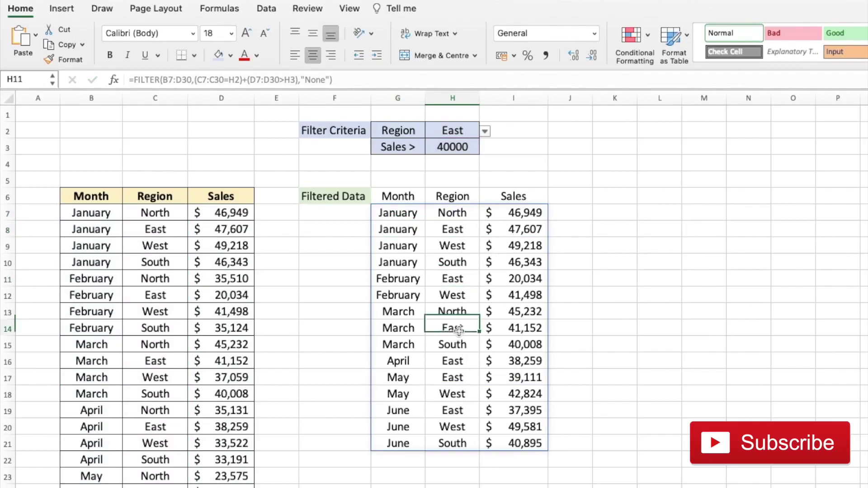
{"action": "left_click", "coordinate": [467, 372]}
{"action": "left_click", "coordinate": [452, 280]}
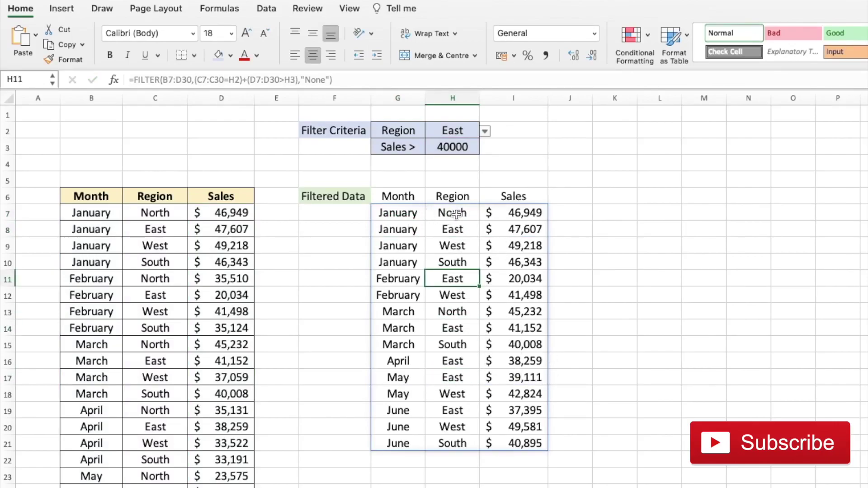